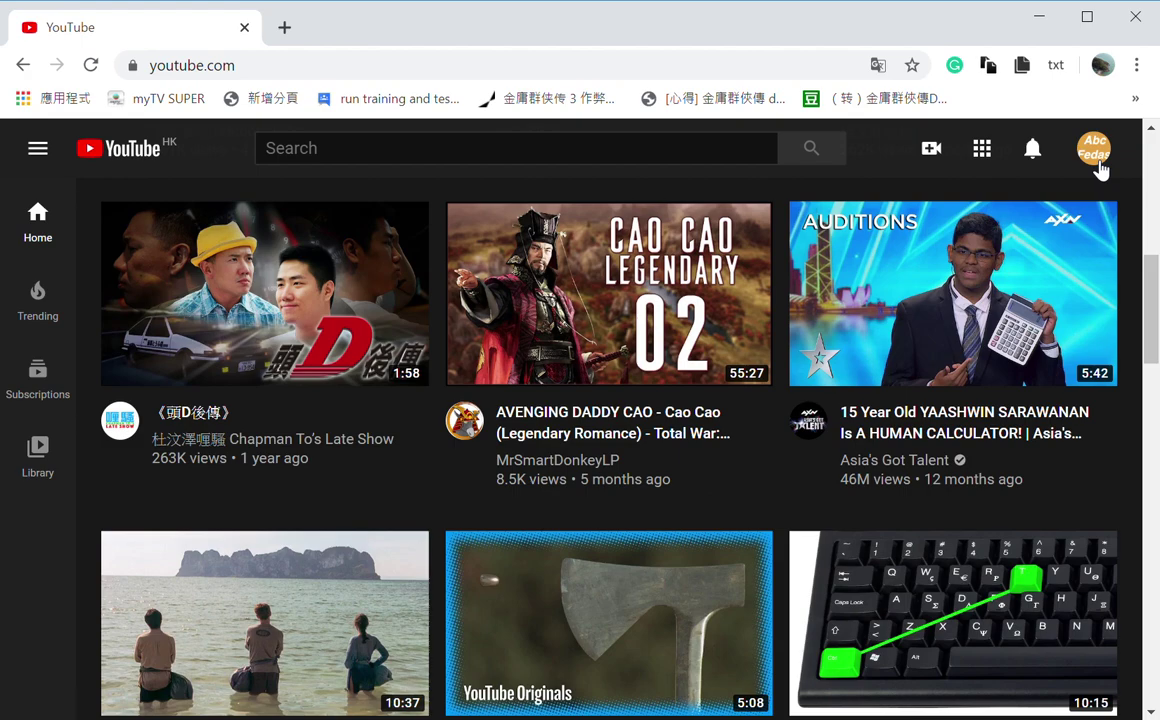
Go to your own channel page through 'Your channel' in the account menu
click(1096, 160)
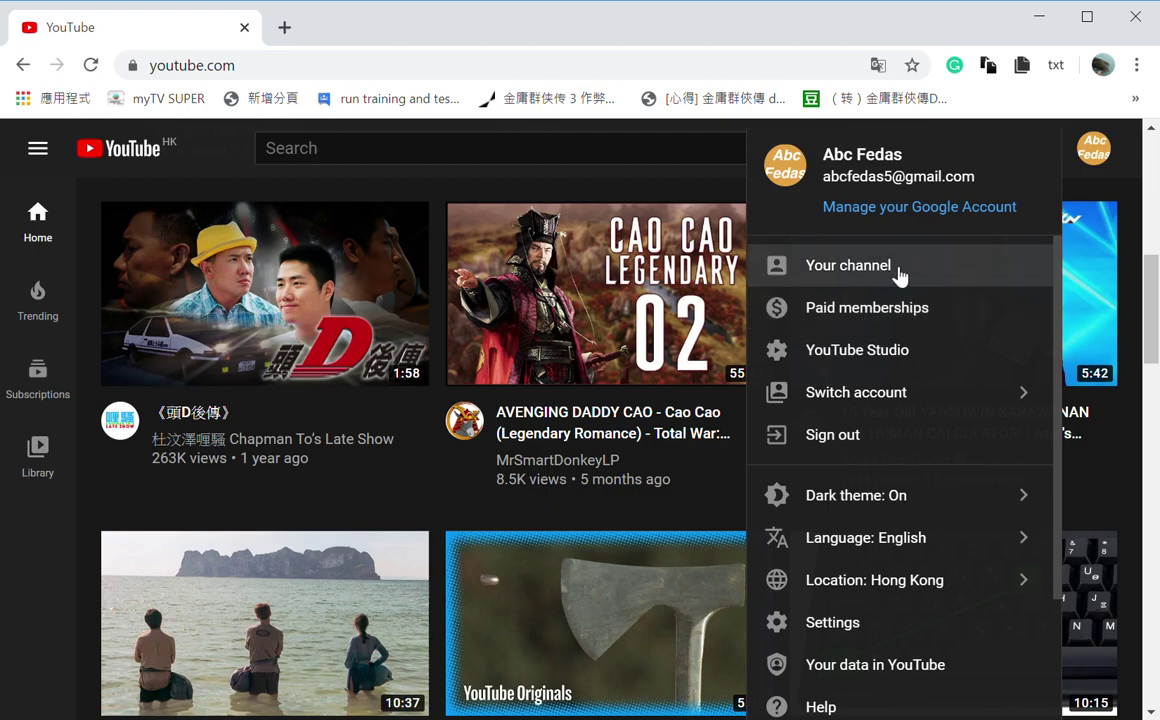
click(899, 274)
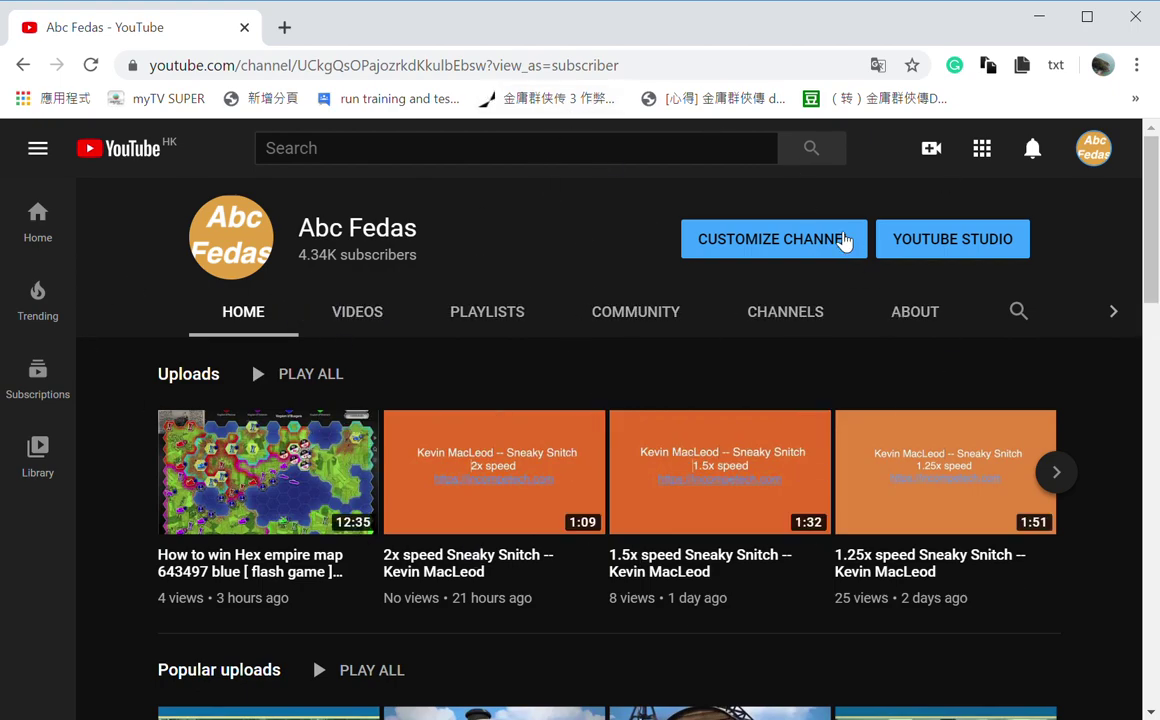
Enter Customize channel and scroll to the 'Add a section' button at the bottom
click(741, 255)
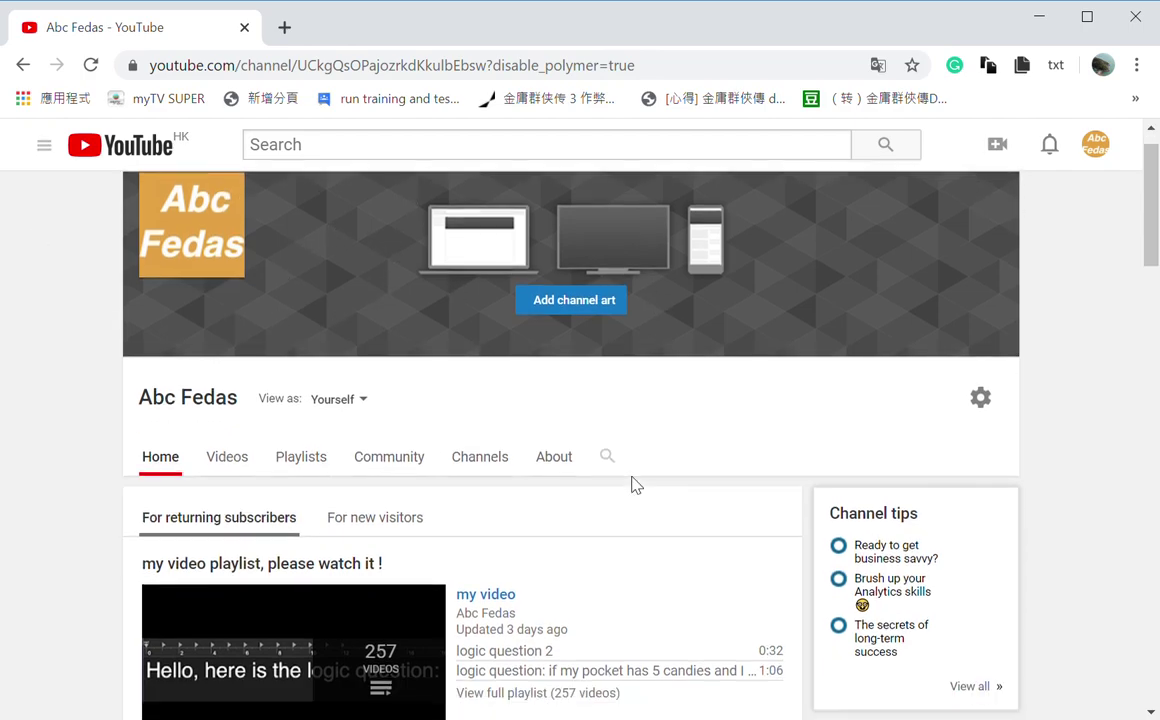
scroll(629, 484, down, 5)
scroll(640, 455, down, 2)
scroll(911, 432, down, 1)
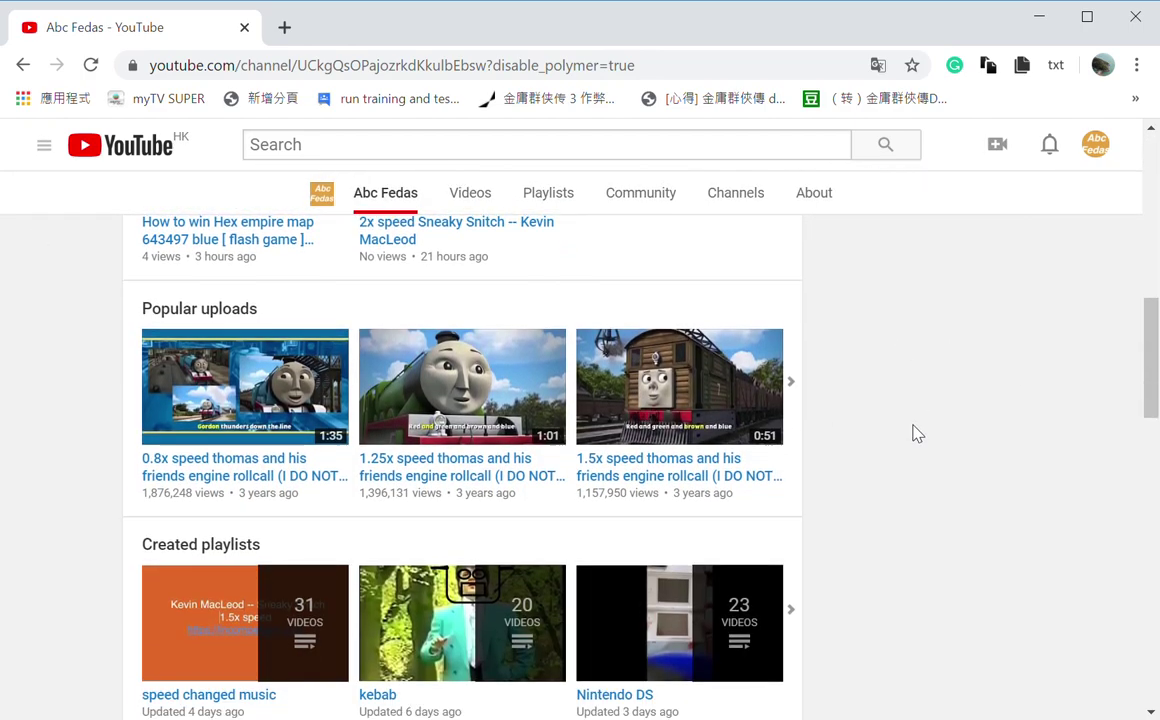
scroll(891, 414, down, 3)
scroll(888, 412, down, 3)
scroll(889, 413, down, 3)
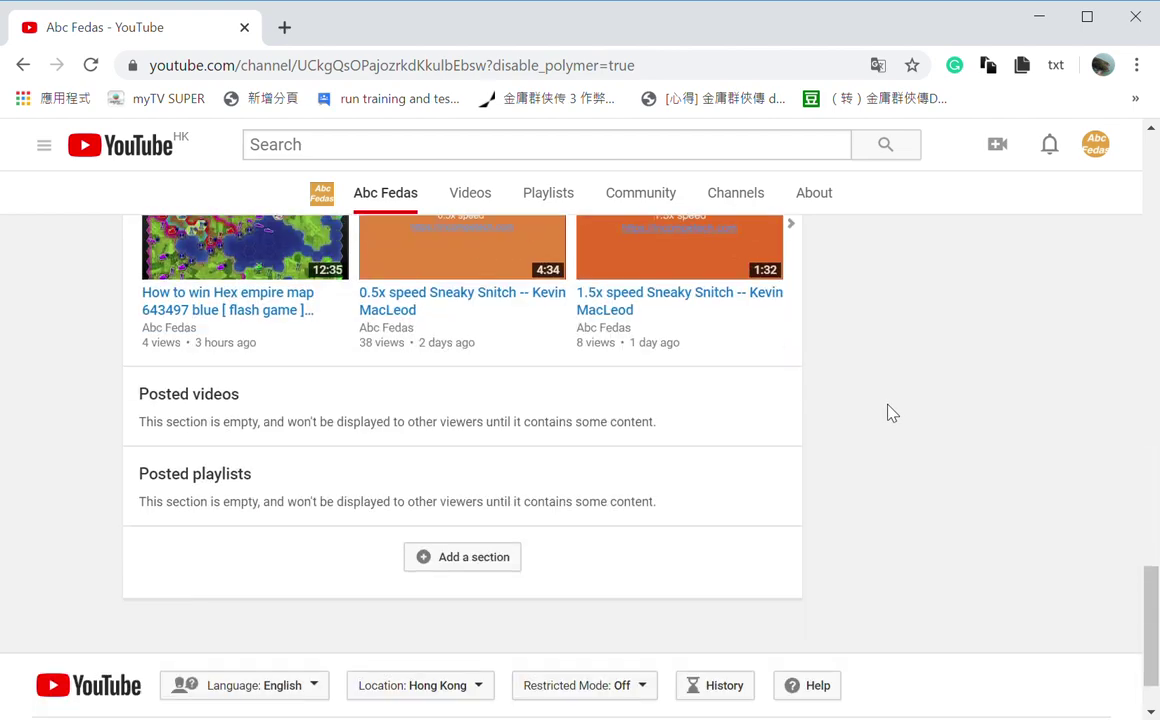
scroll(888, 412, down, 1)
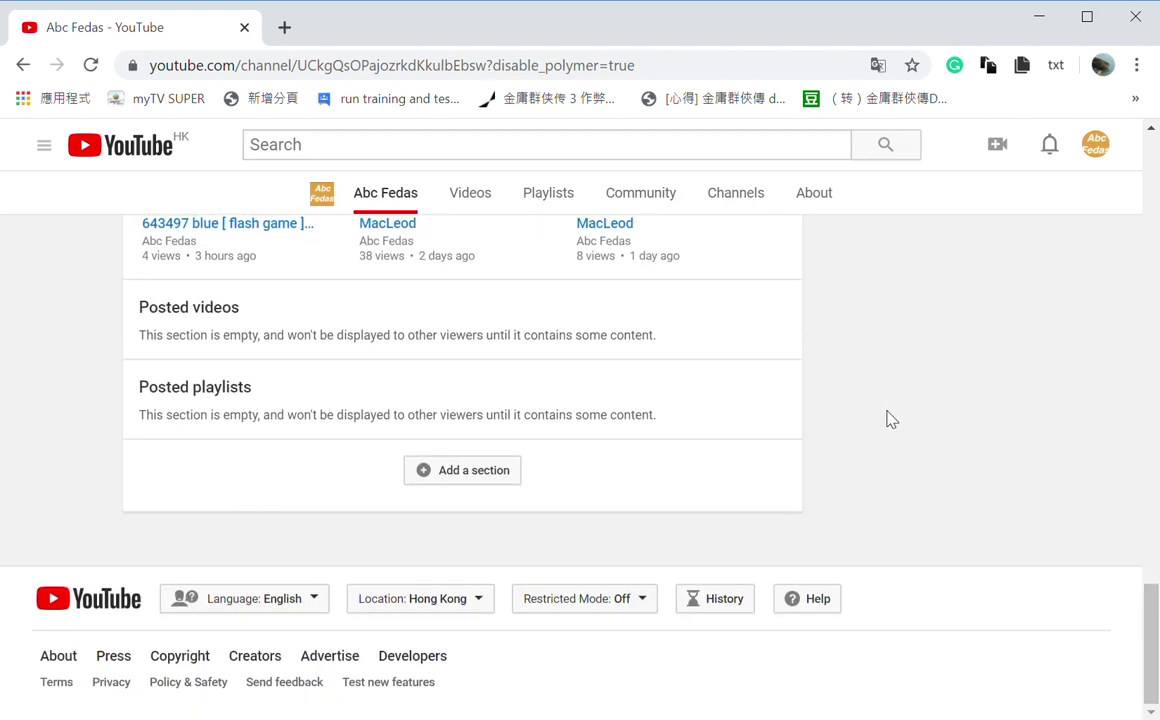
Add a new section with 'Multiple playlists' content in a 'Horizontal row' layout
click(497, 482)
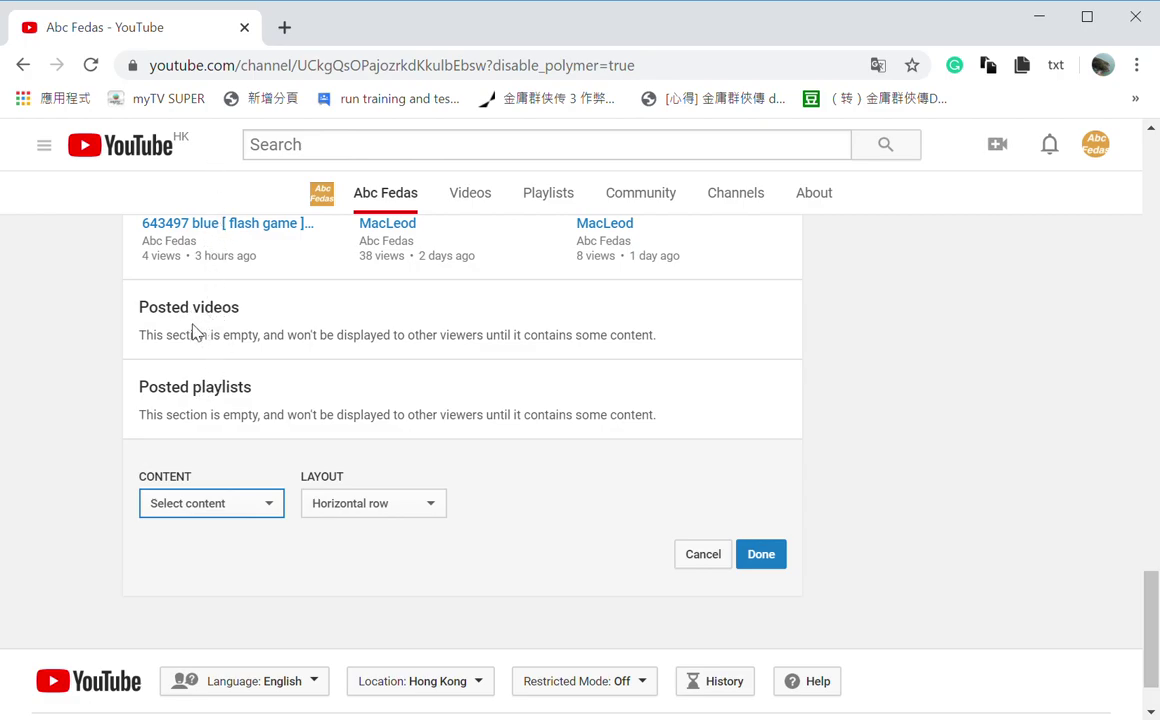
click(210, 383)
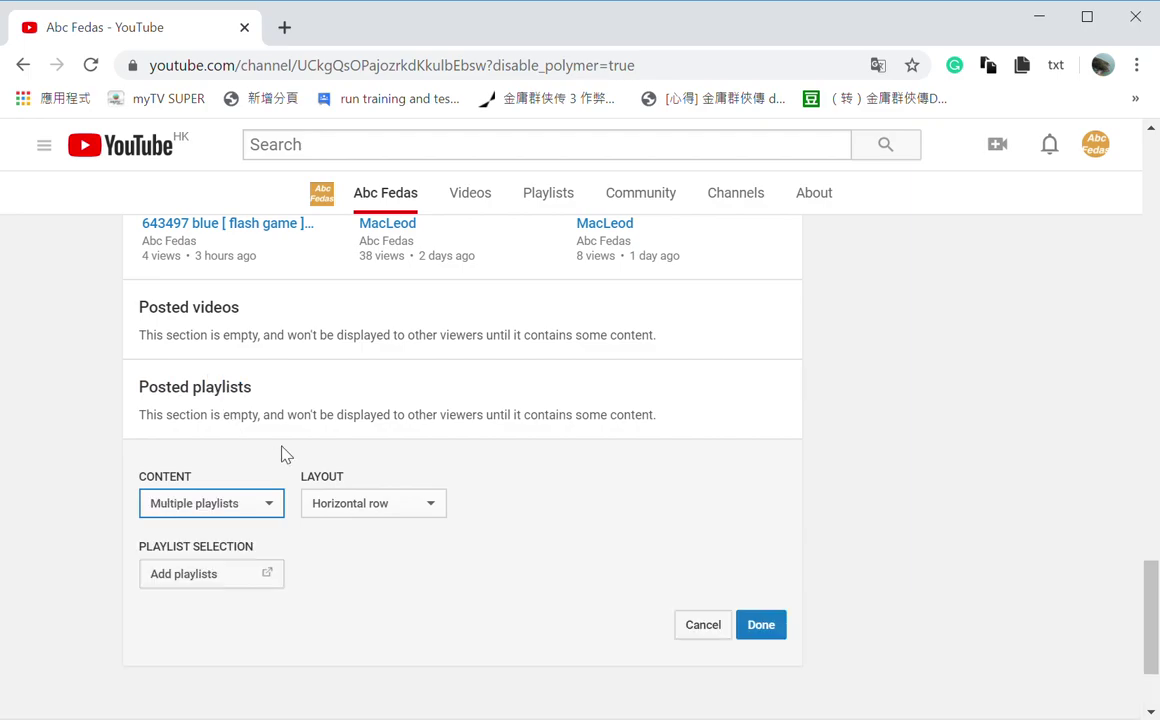
click(355, 508)
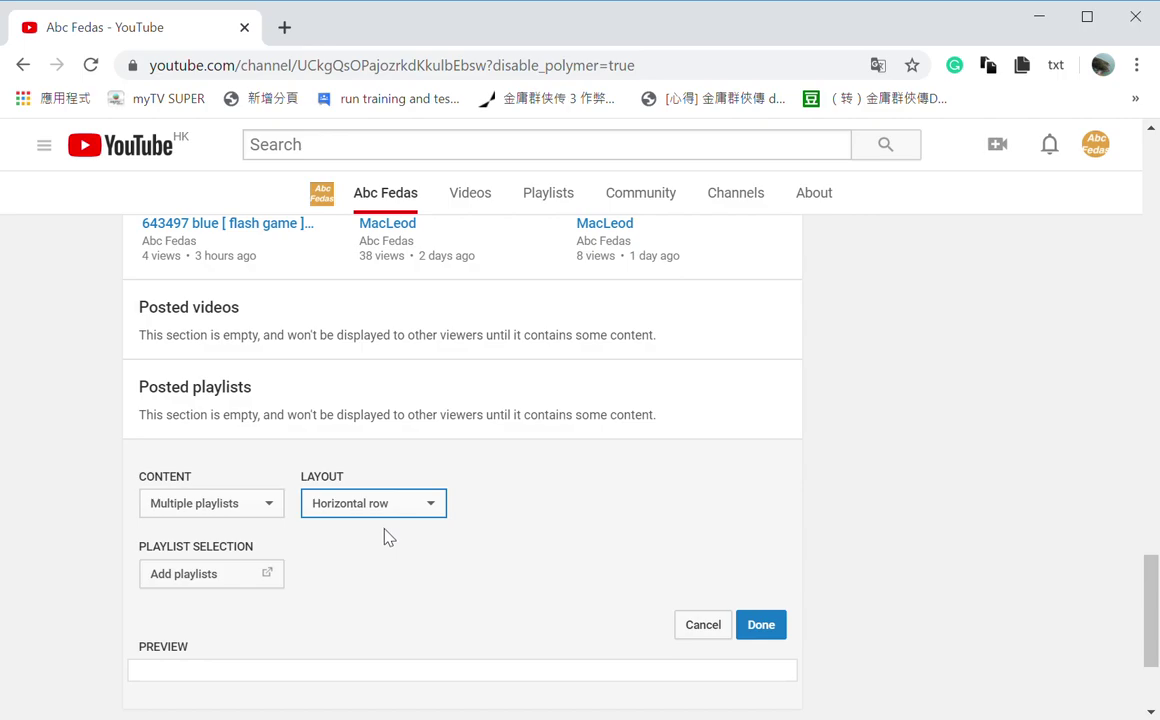
Title the section 'testing 2' in the playlist chooser and ready the playlist URL field
click(218, 590)
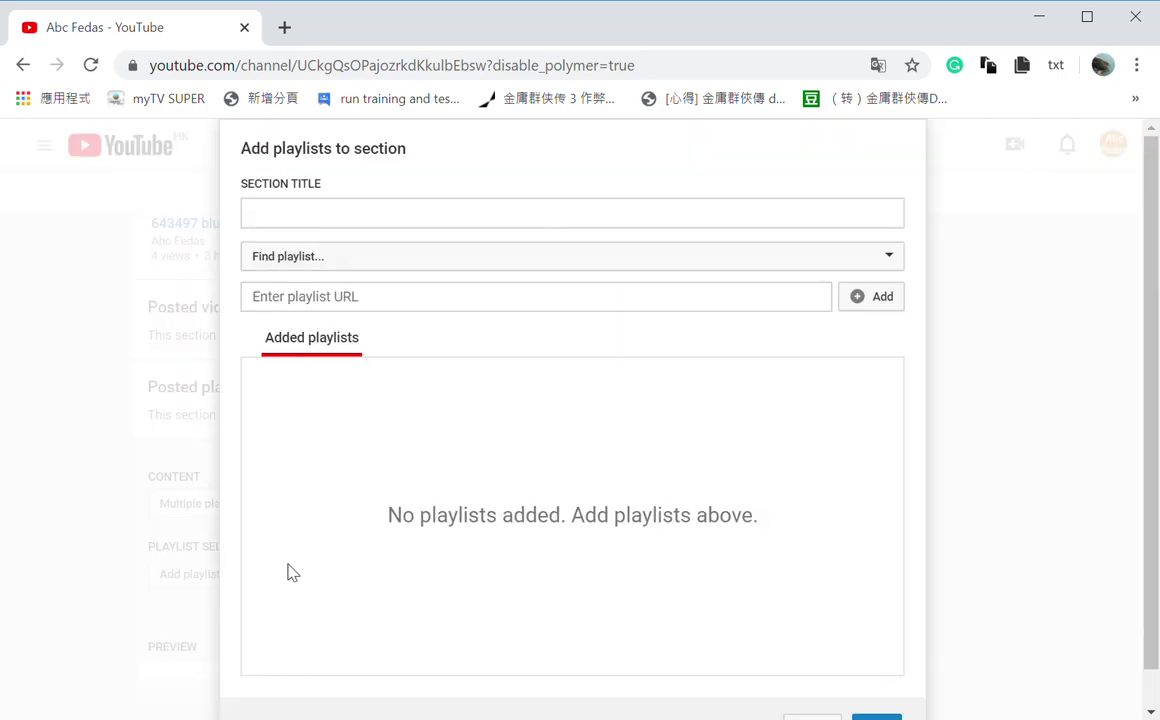
click(359, 225)
text(testing 2)
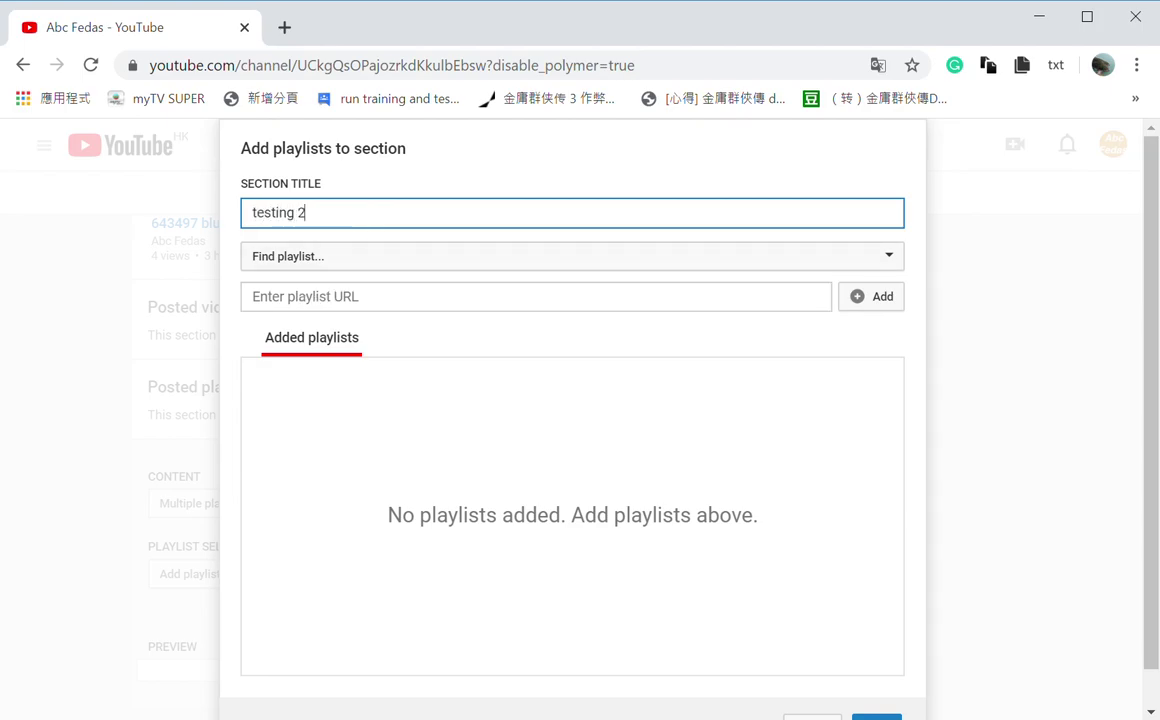
click(464, 269)
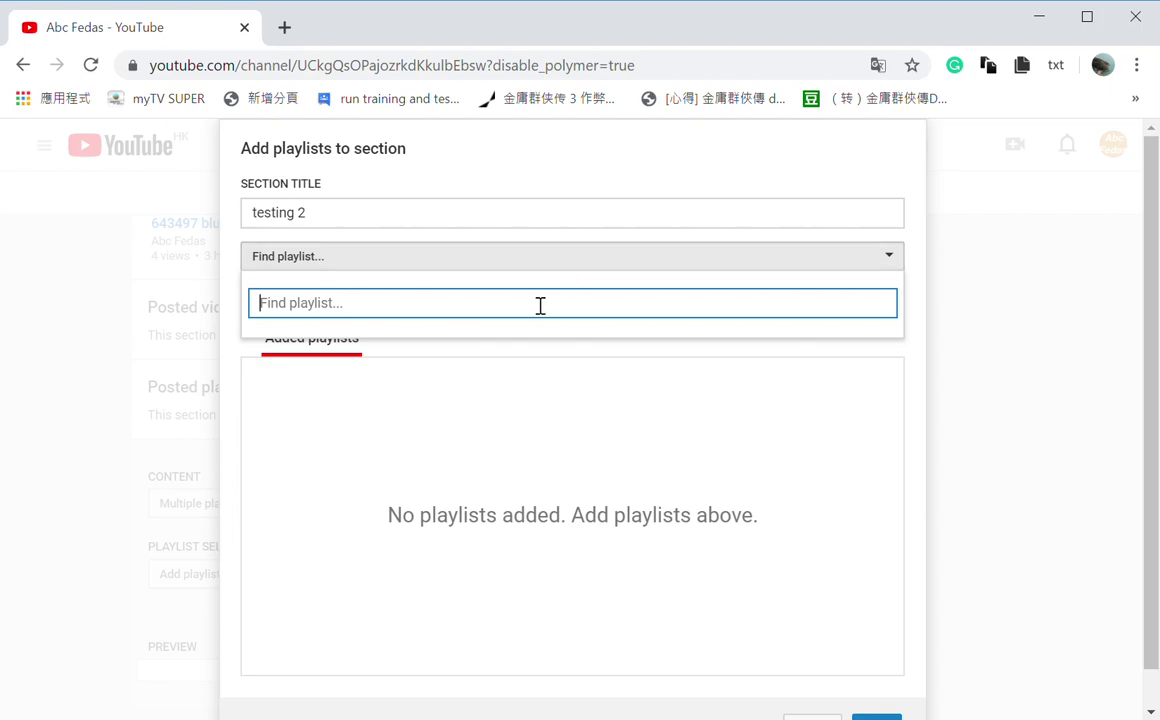
click(553, 268)
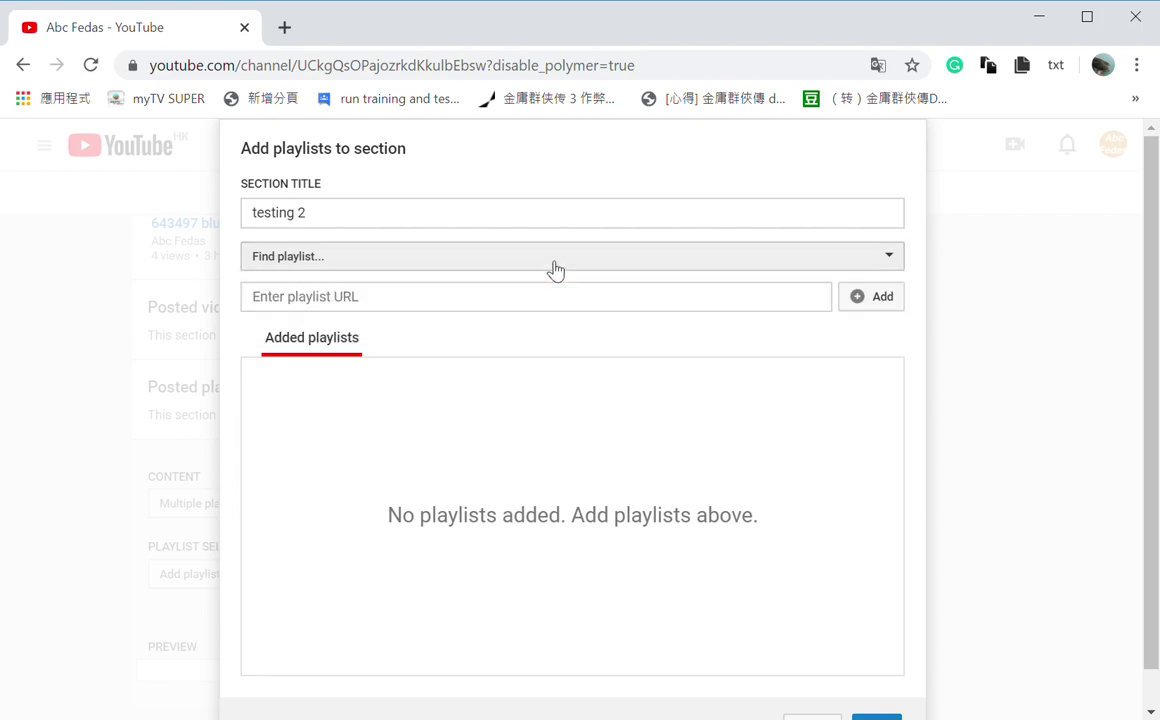
click(407, 311)
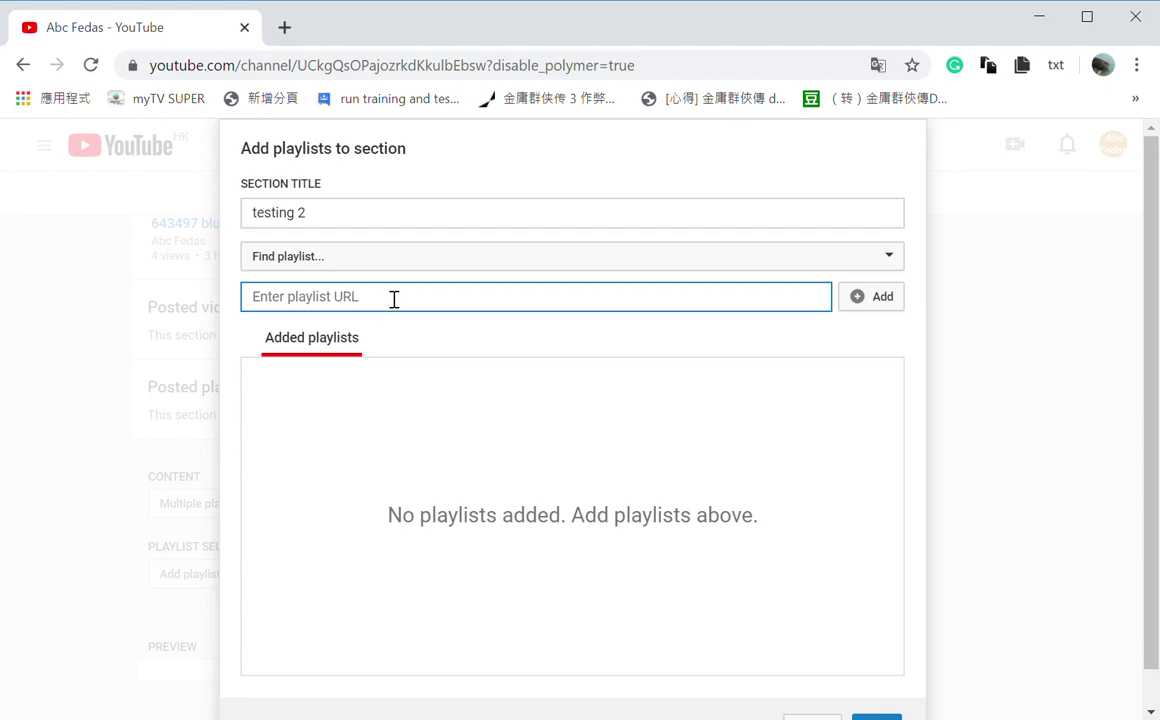
Open the channel in a second tab and go to its Created playlists
right_click(152, 36)
click(180, 108)
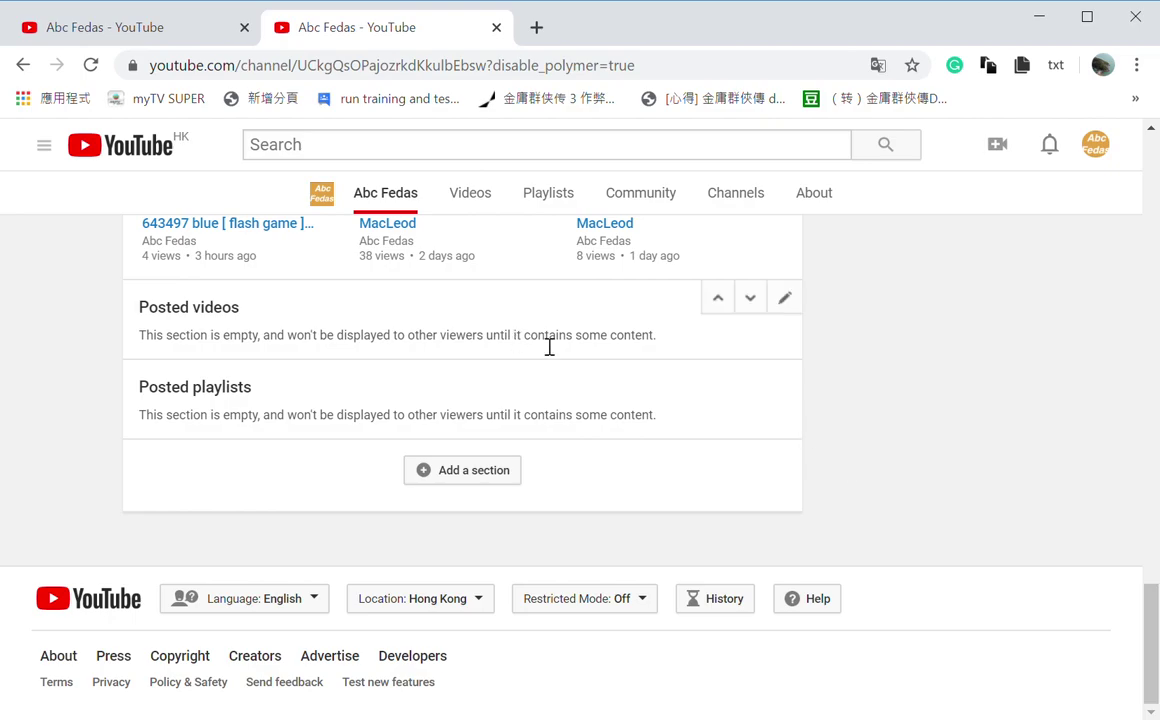
scroll(603, 428, up, 3)
scroll(311, 474, up, 2)
scroll(280, 480, up, 2)
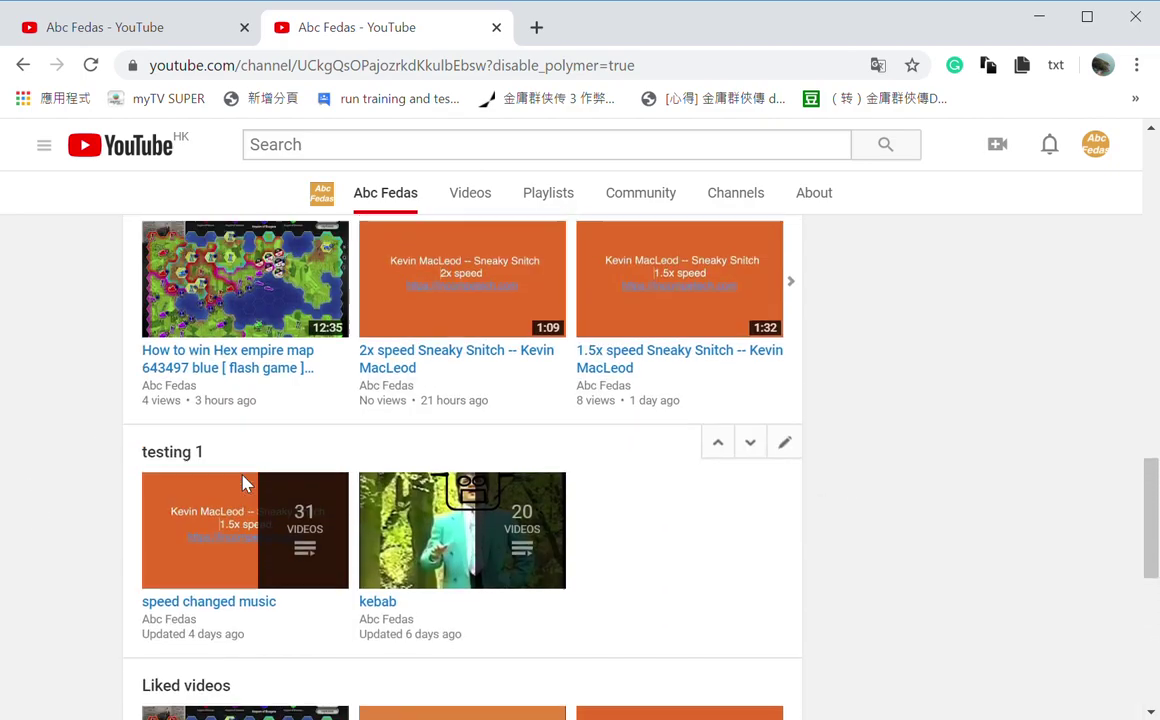
scroll(220, 400, up, 1)
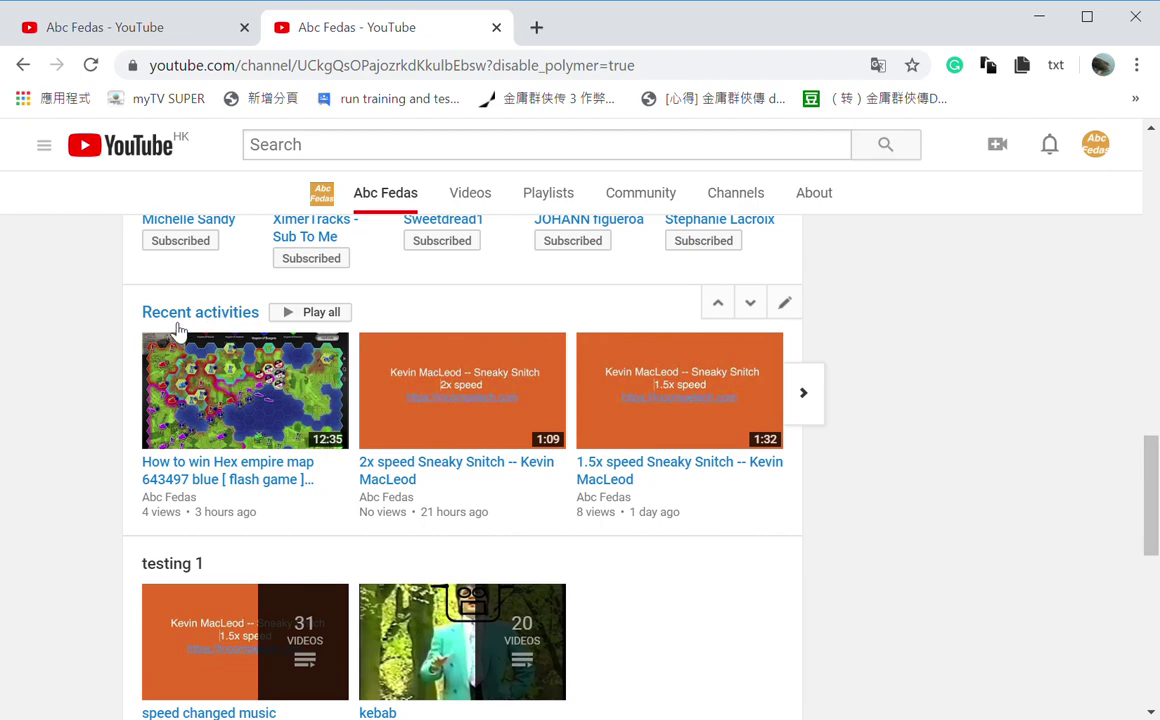
scroll(178, 330, up, 2)
scroll(247, 400, up, 3)
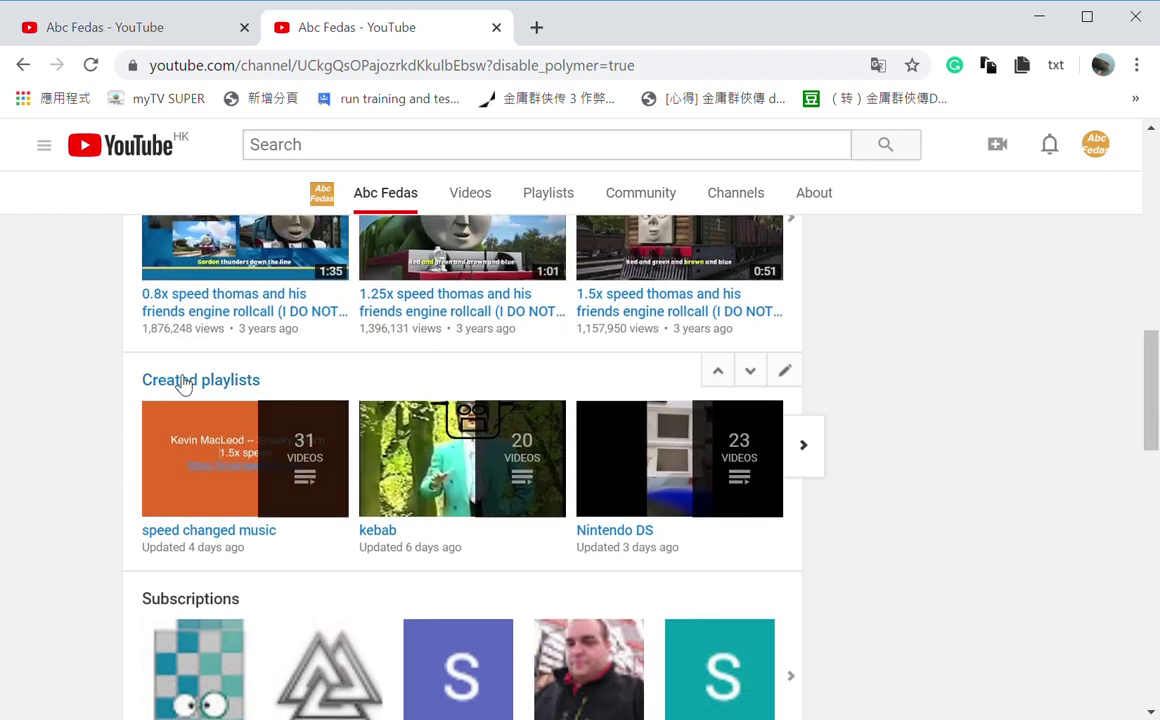
click(218, 388)
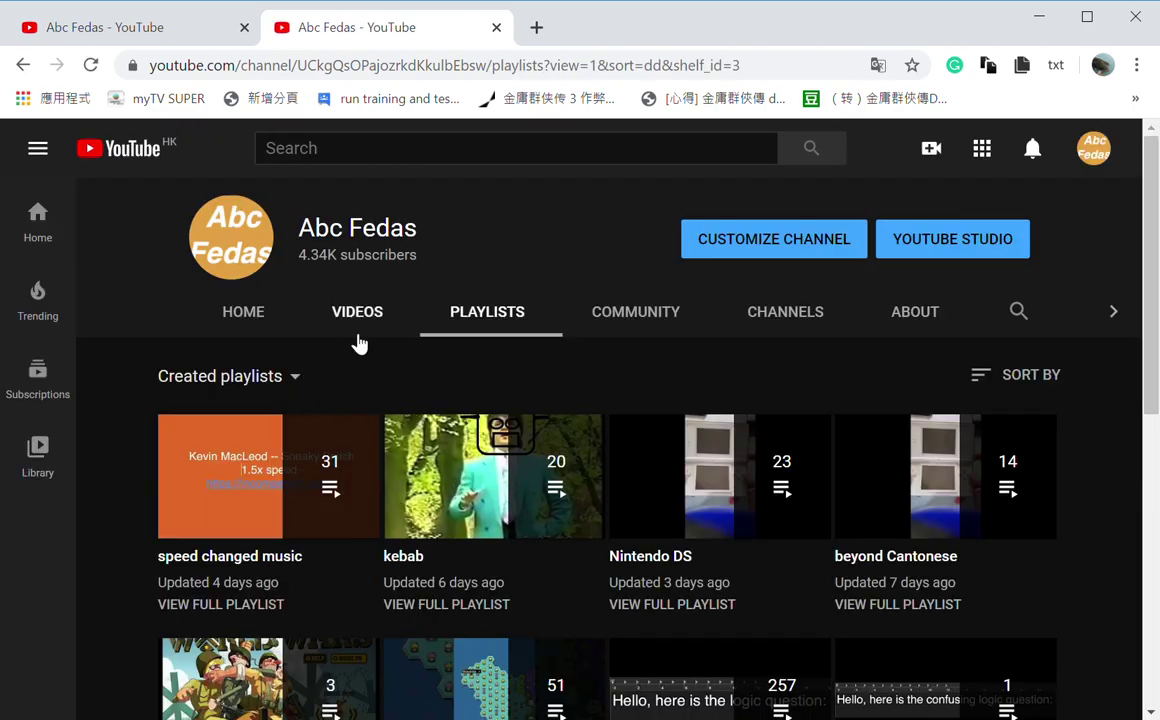
Open the speed changed music playlist's page, pausing its video and closing the miniplayer
click(234, 378)
click(265, 447)
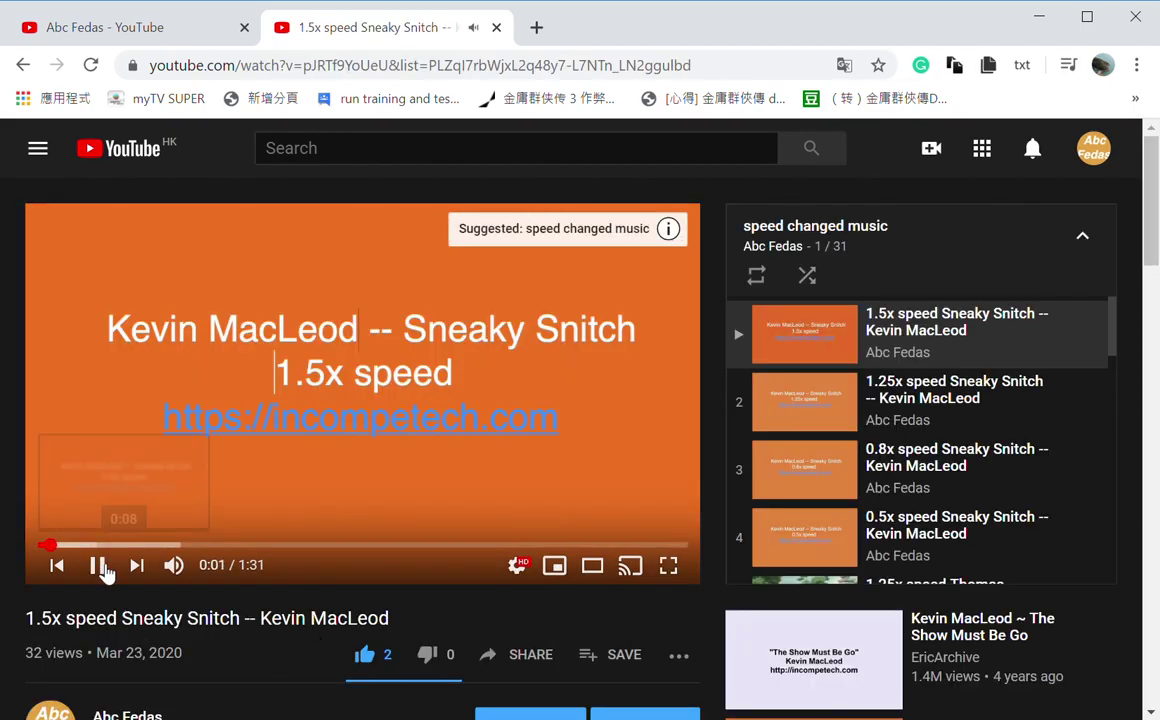
click(97, 565)
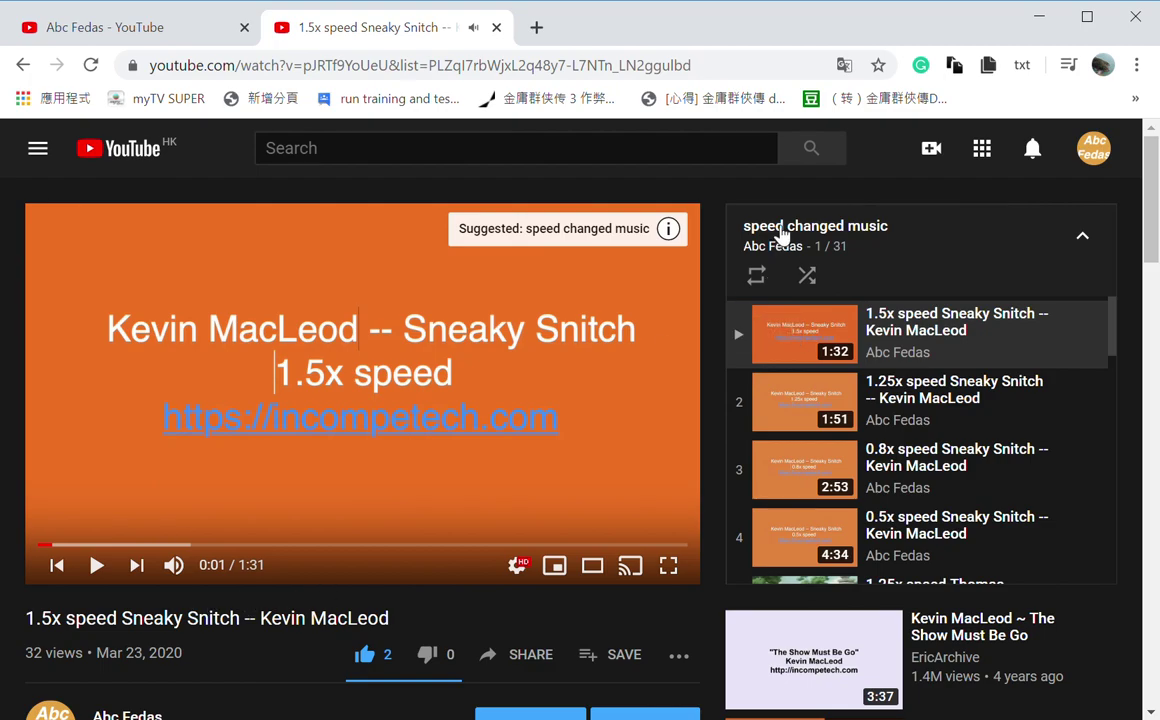
click(745, 228)
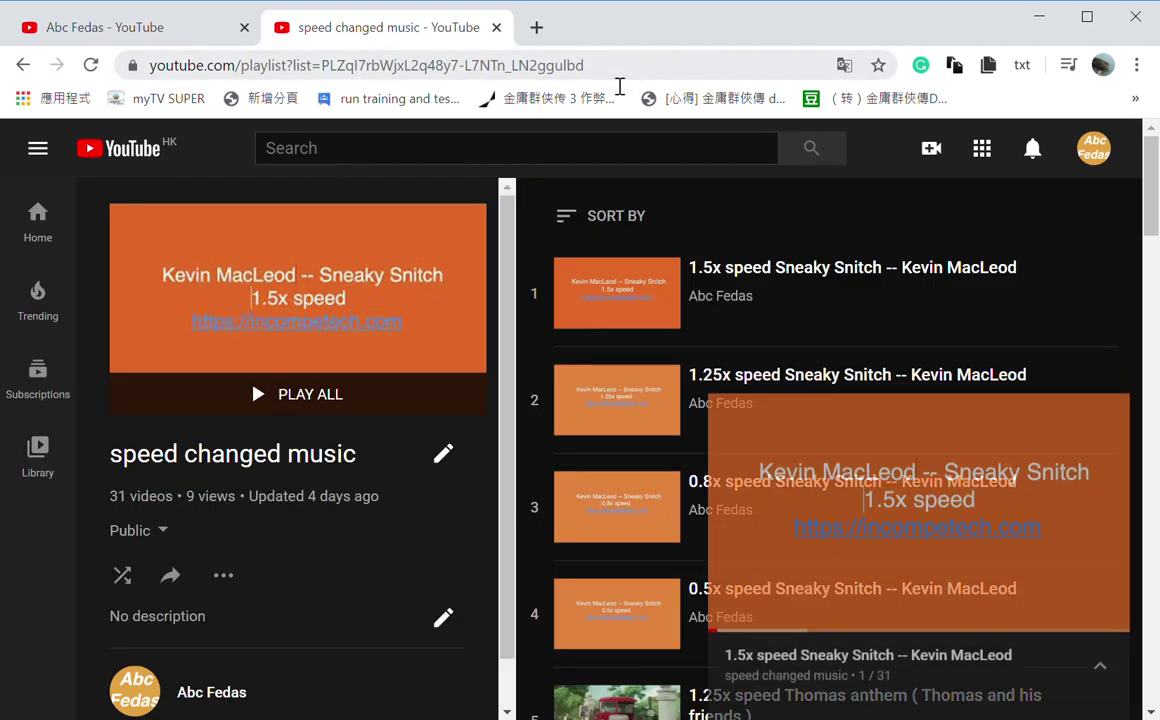
click(1111, 440)
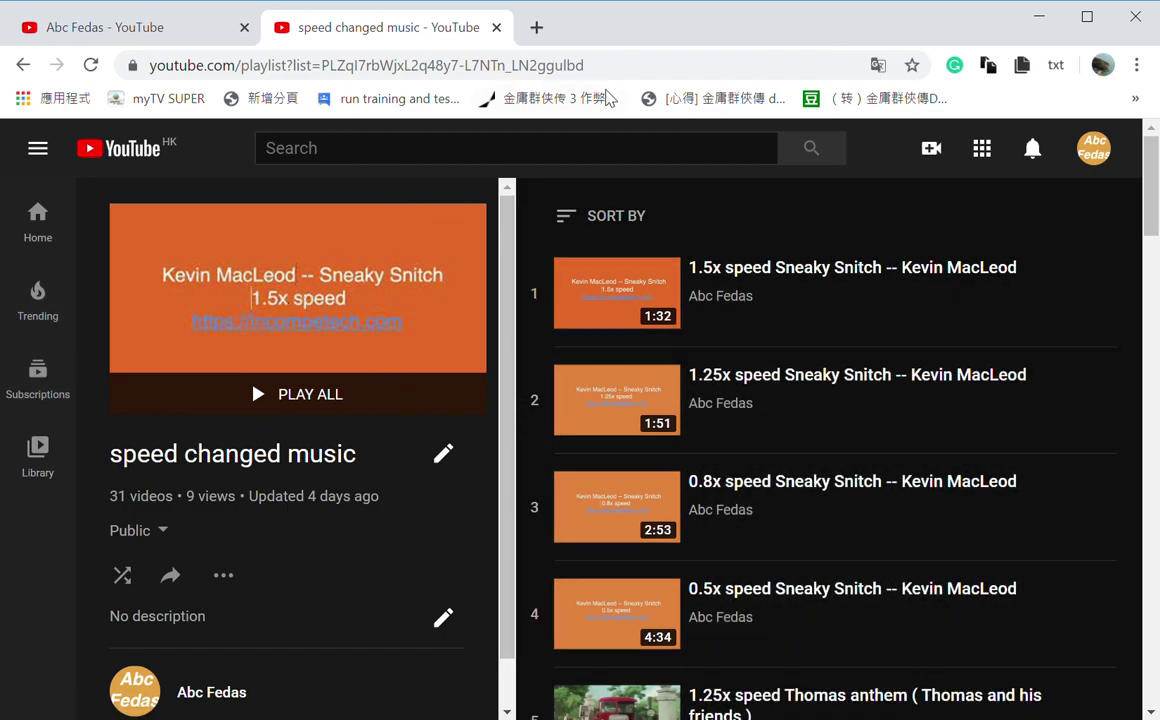
Copy the speed changed music playlist URL and add it through 'Enter playlist URL'
click(621, 77)
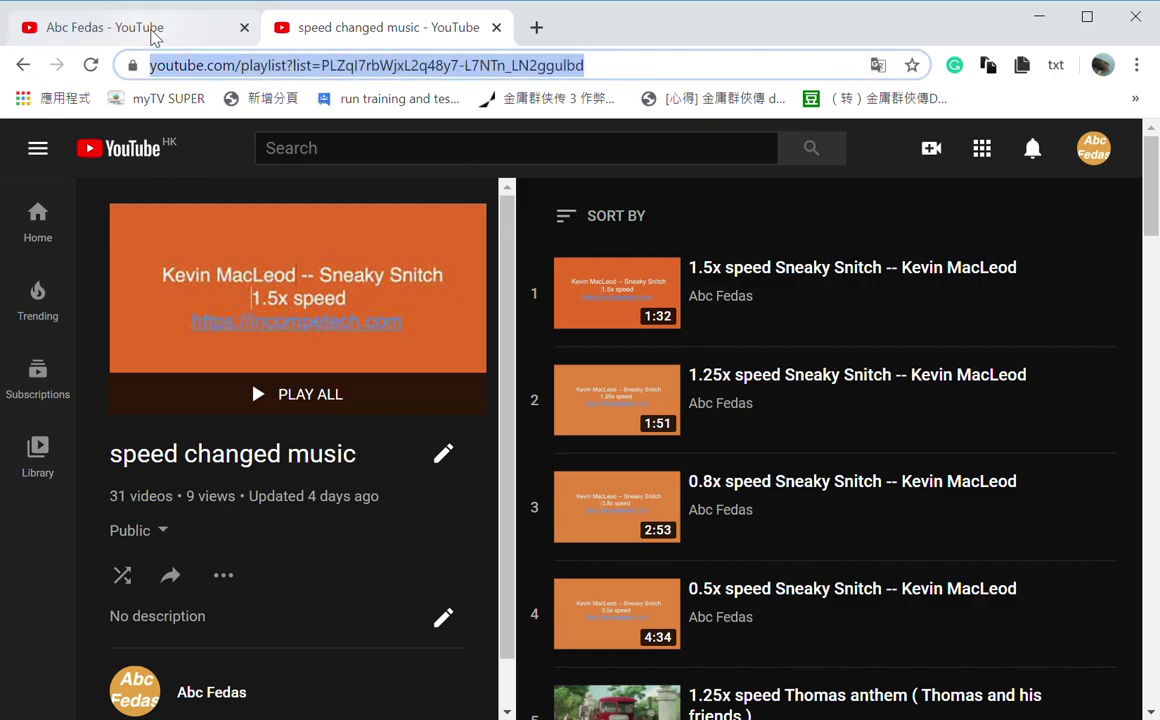
click(142, 31)
text(https://www.youtube.com/playlist?list=PLZqI7rbWjxL2q48y7-L7NTn_LN2ggulbd)
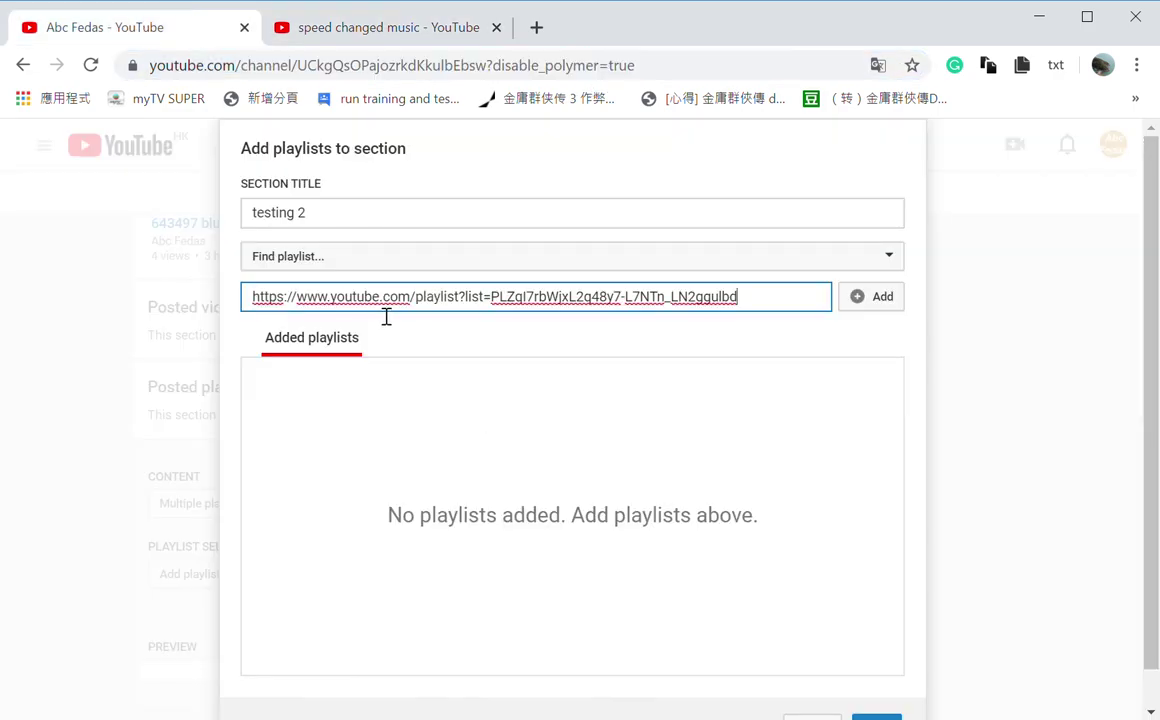
click(893, 303)
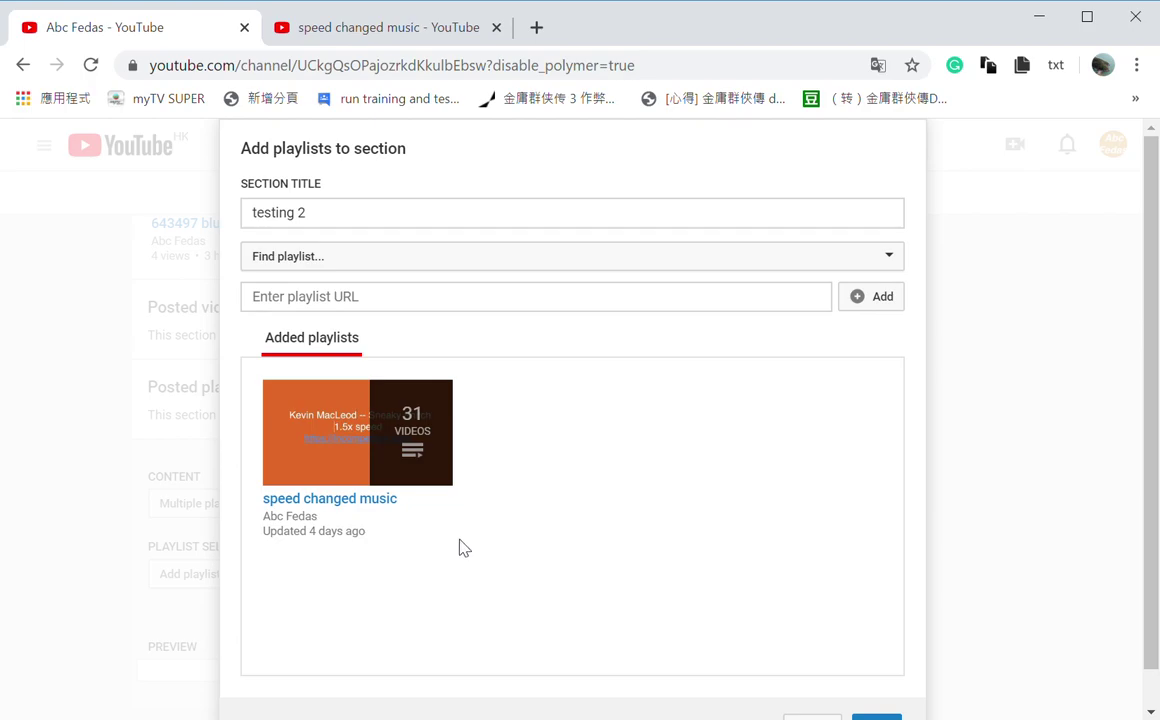
Return the second tab to the channel's playlists list, dismissing the floating player
click(390, 30)
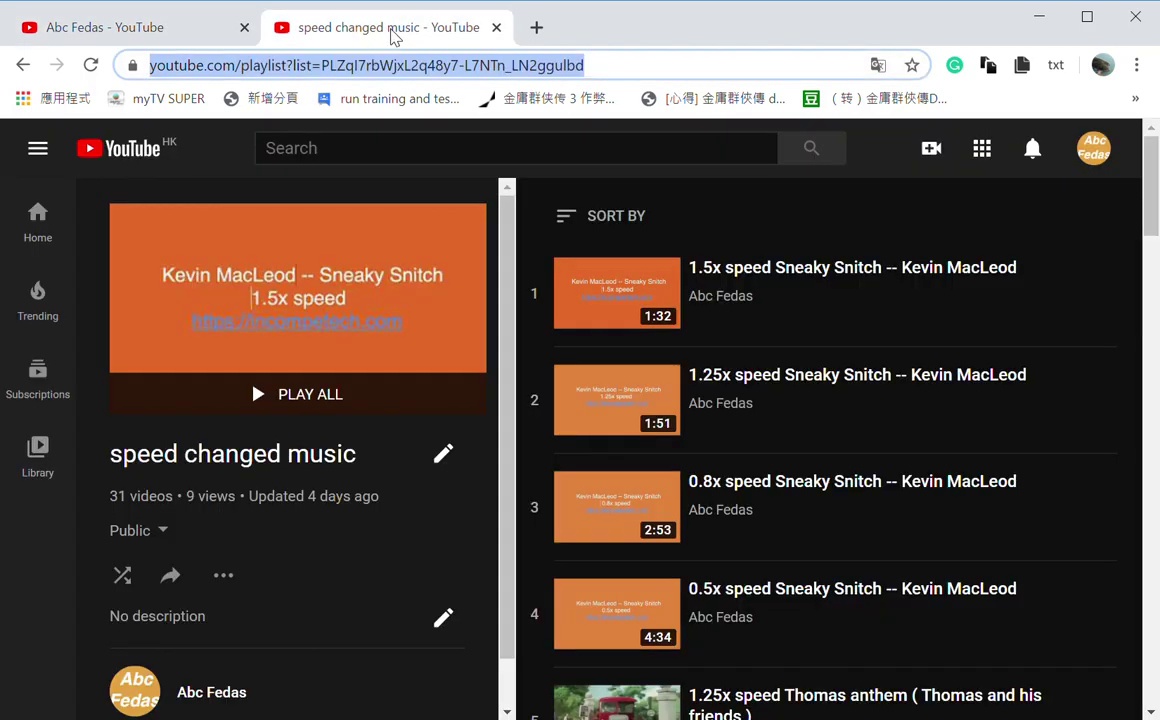
click(21, 70)
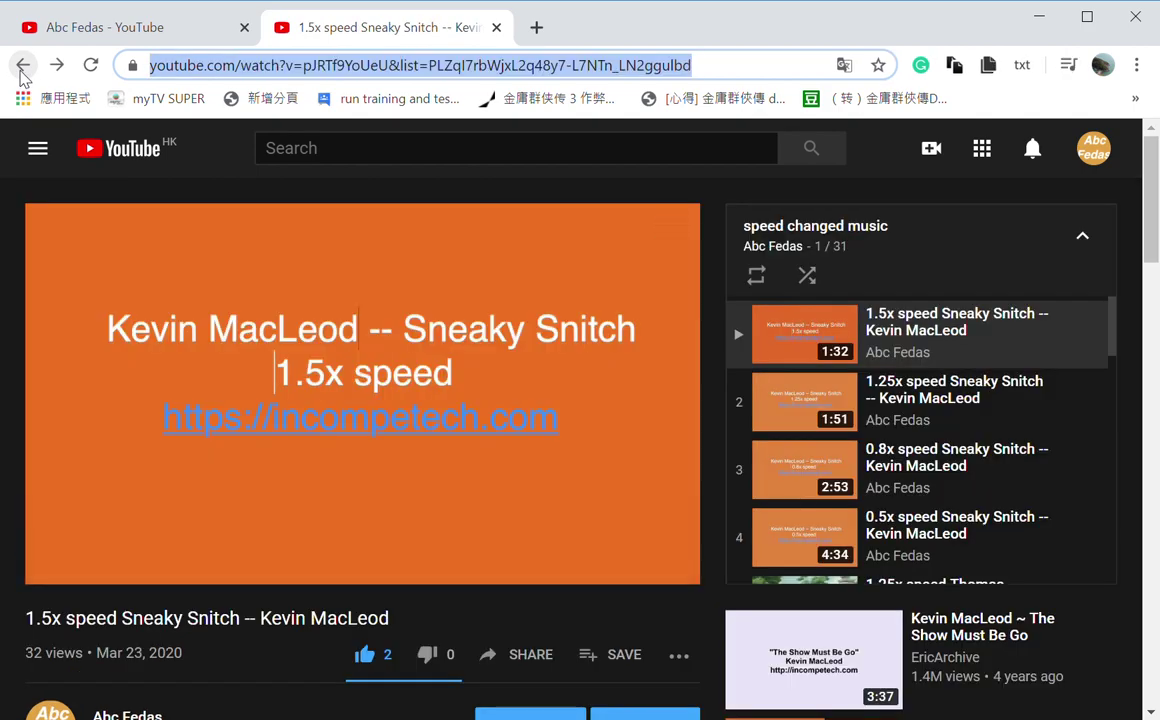
click(21, 70)
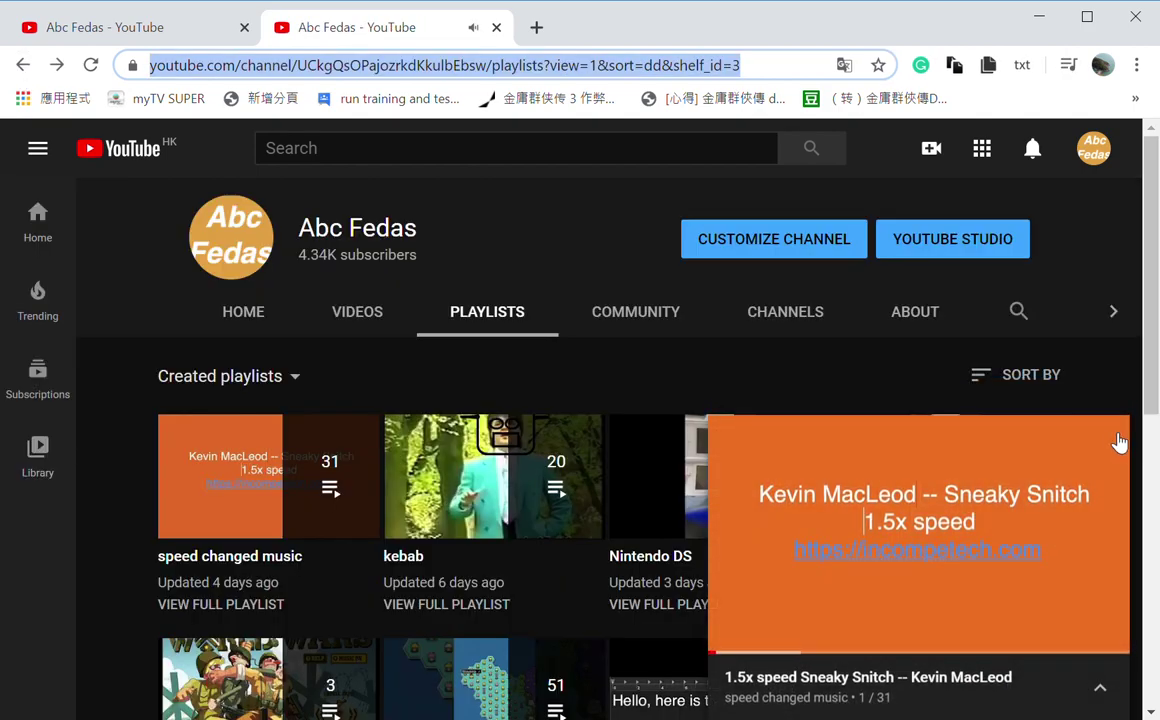
click(1110, 436)
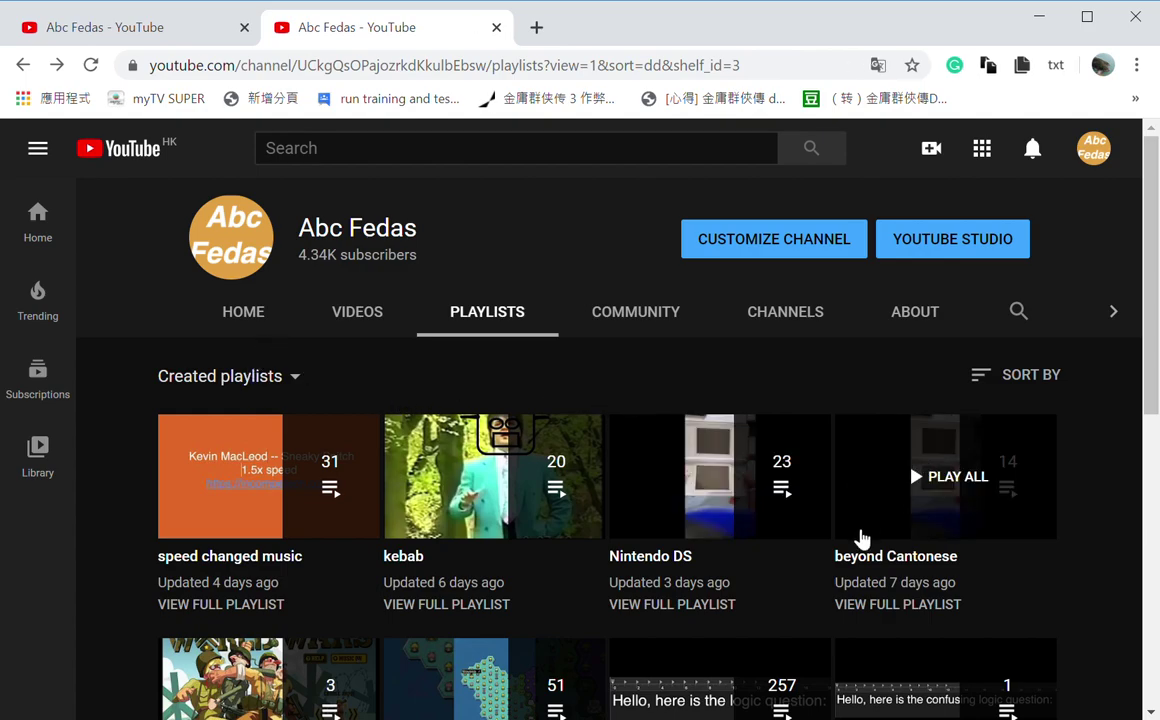
scroll(817, 527, down, 2)
Open the world wars (addicting game) playlist page and select its full address
click(240, 566)
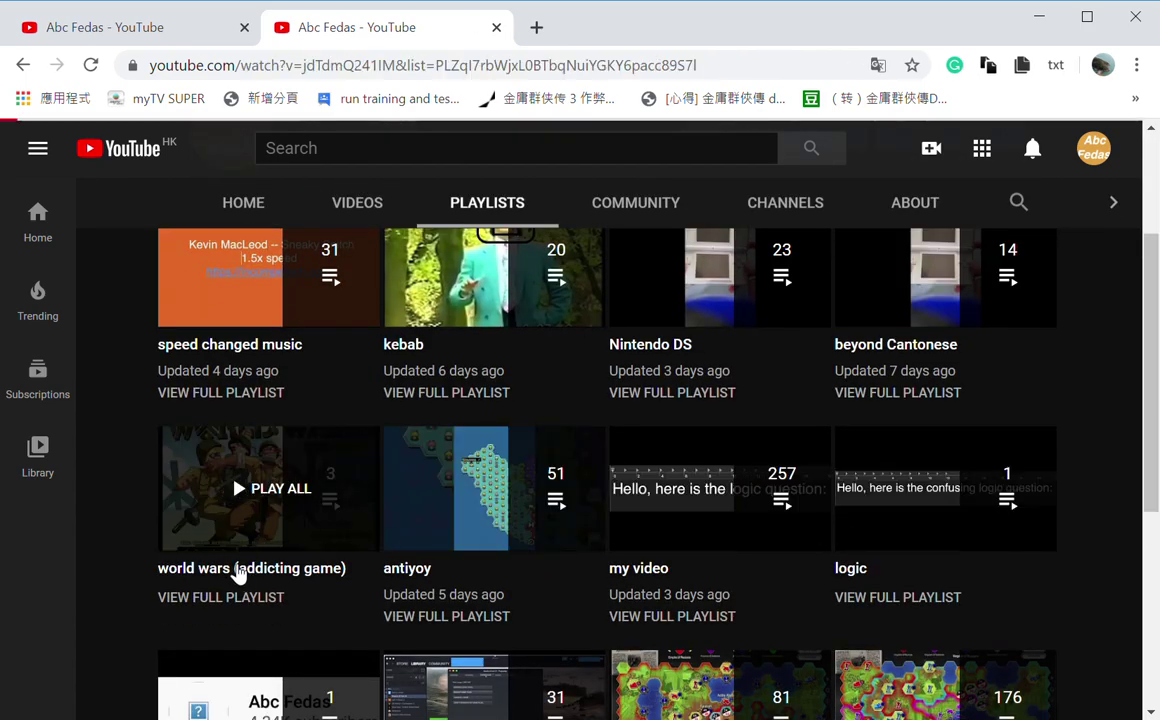
click(188, 565)
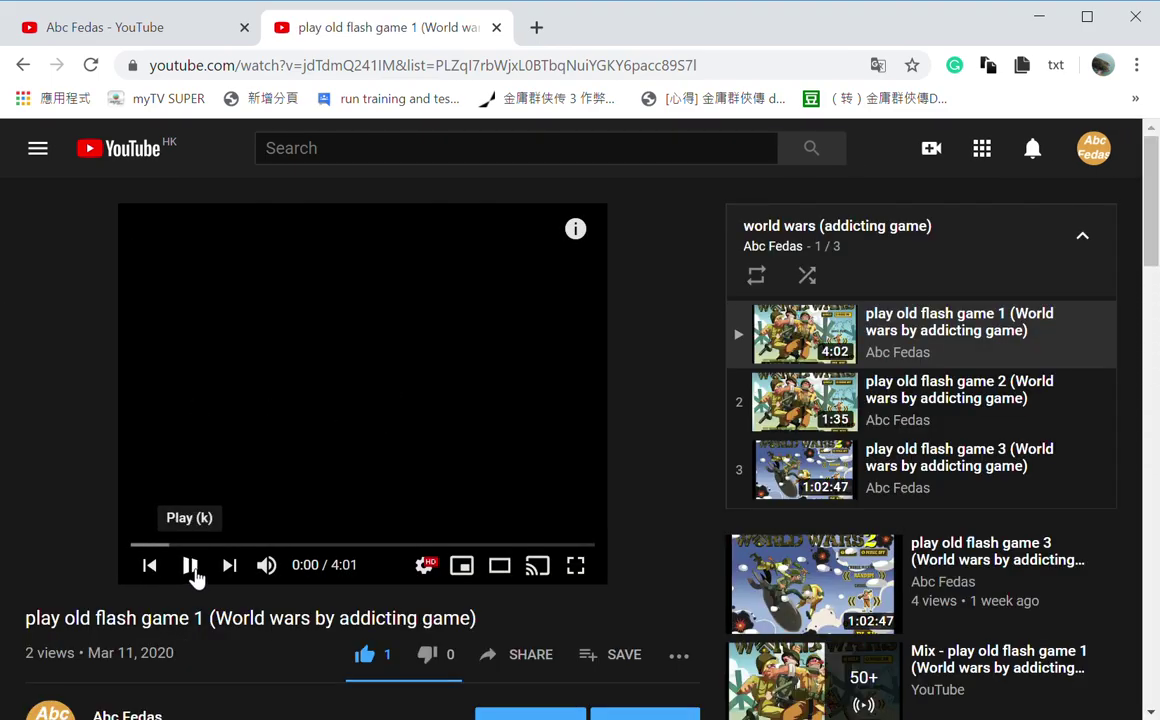
click(824, 228)
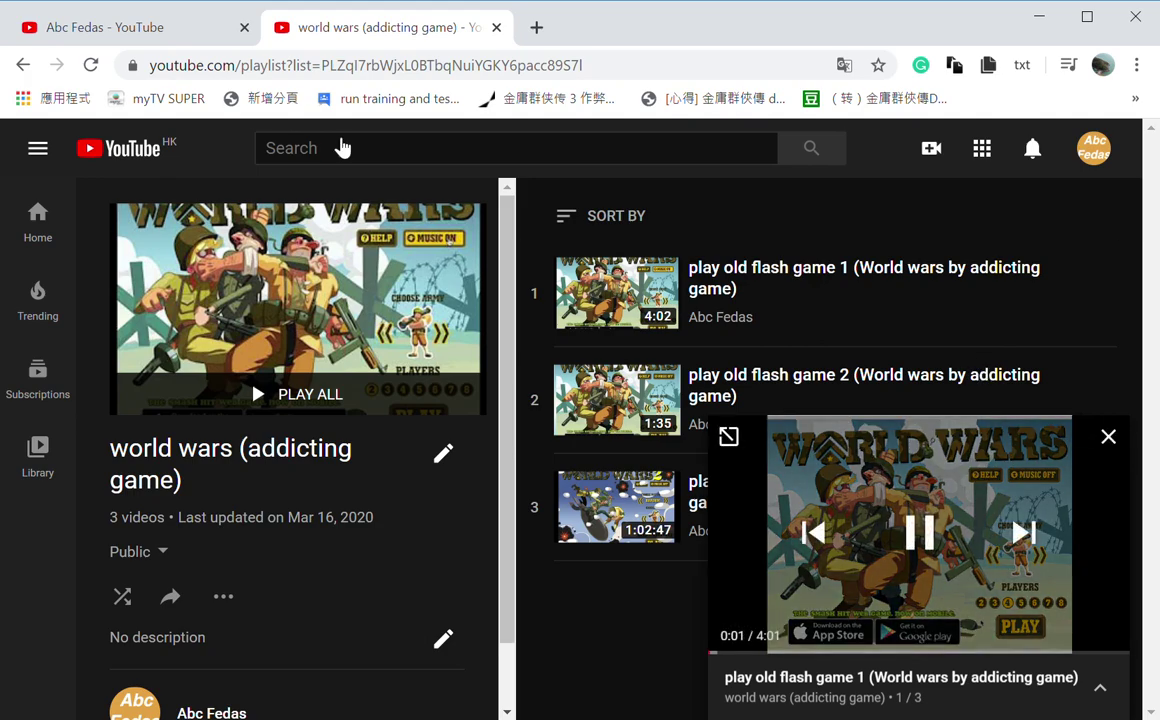
click(606, 78)
click(606, 78)
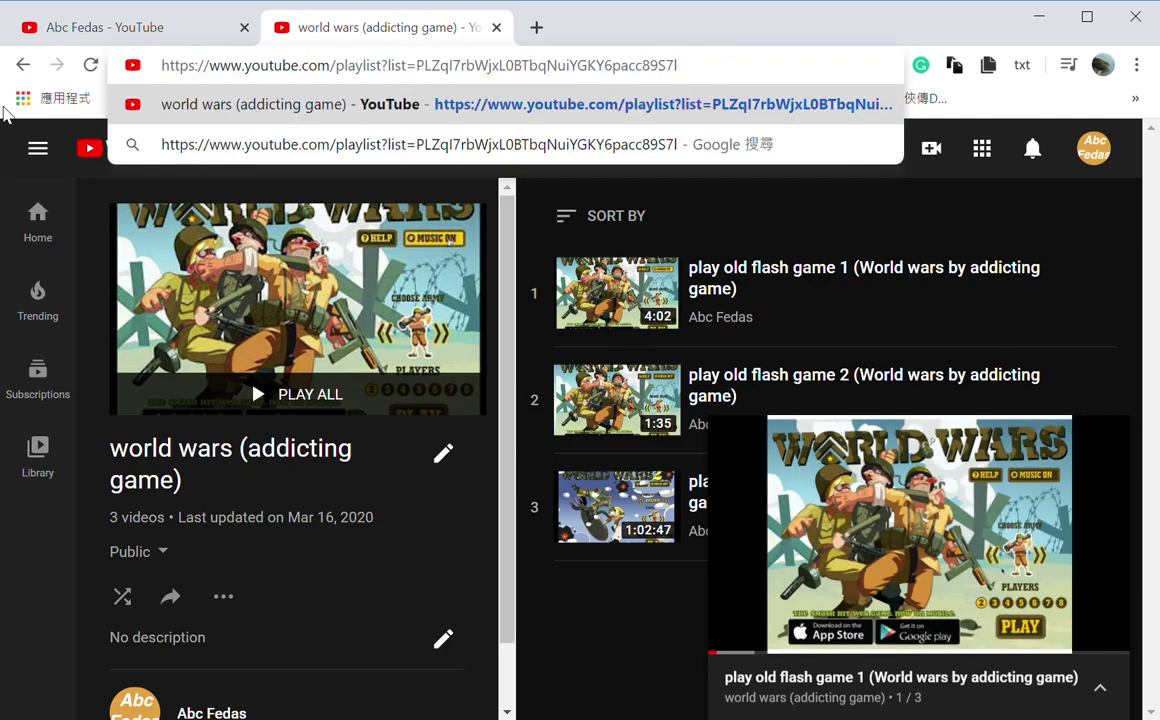
click(90, 65)
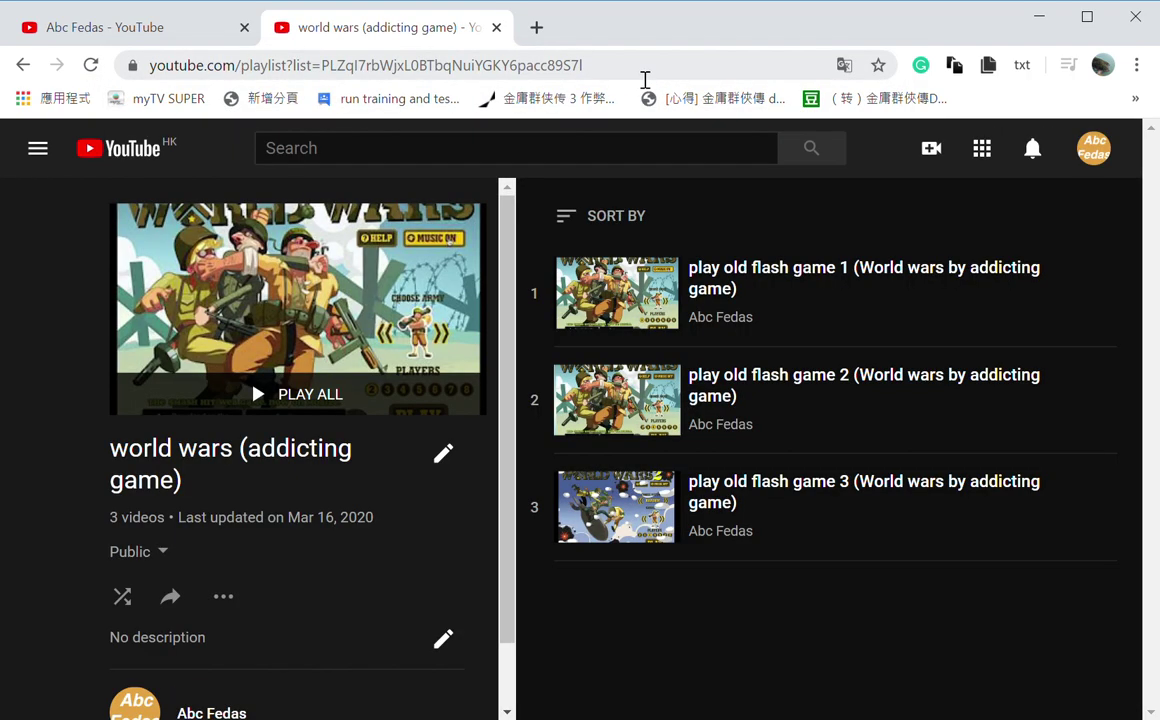
click(645, 78)
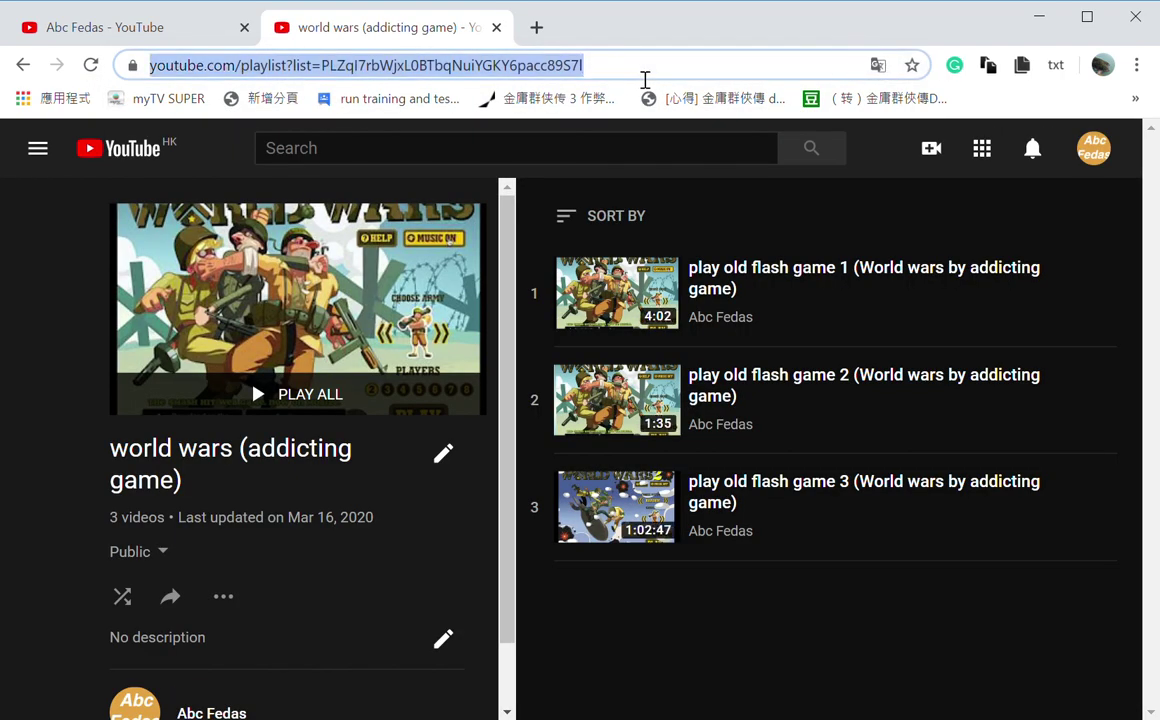
Paste the world wars playlist URL into the section dialog and add it
click(130, 27)
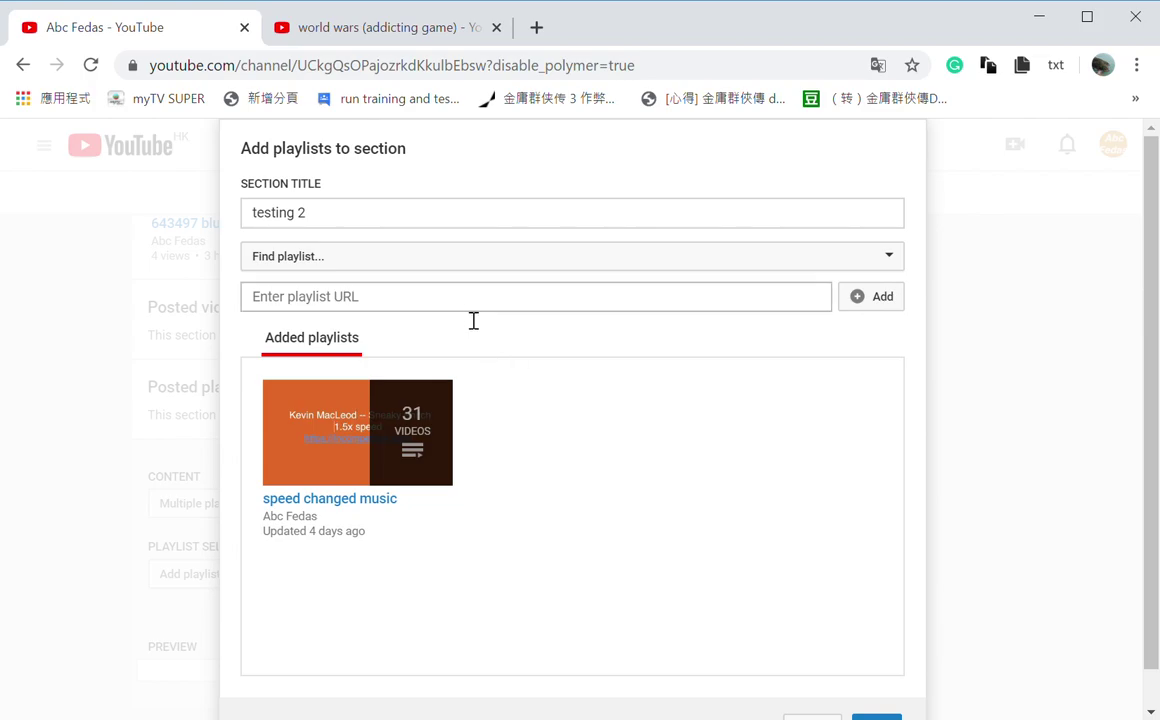
key(Tab)
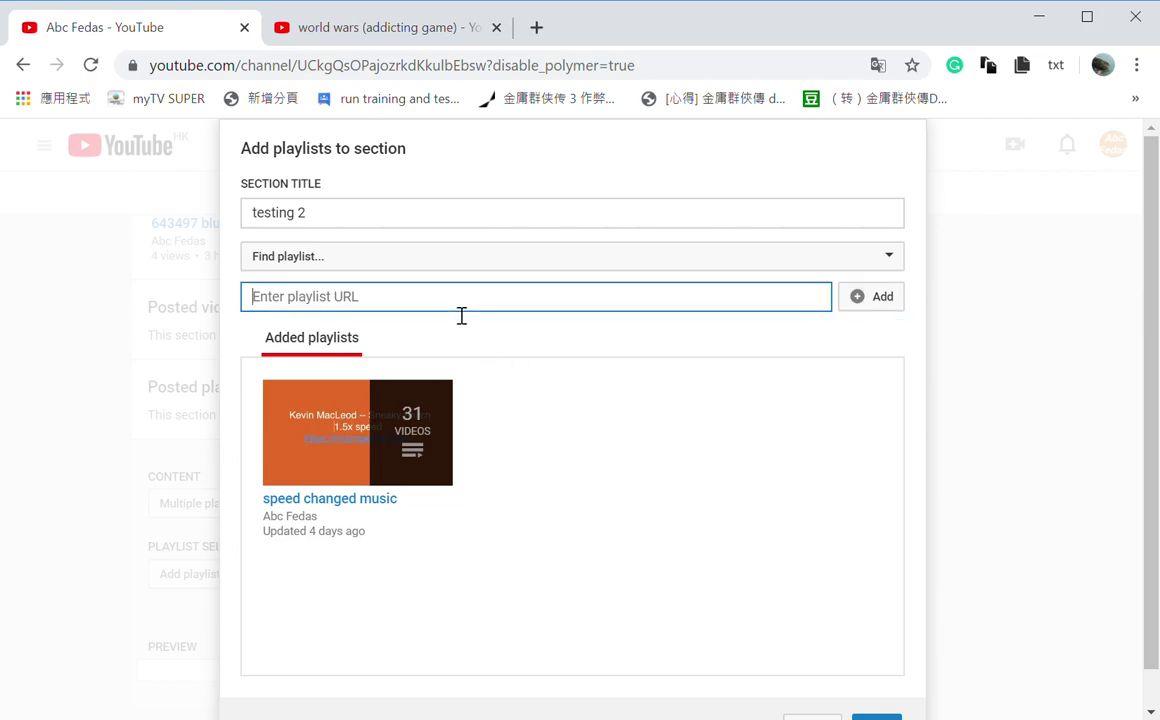
key(ctrl+v)
click(878, 299)
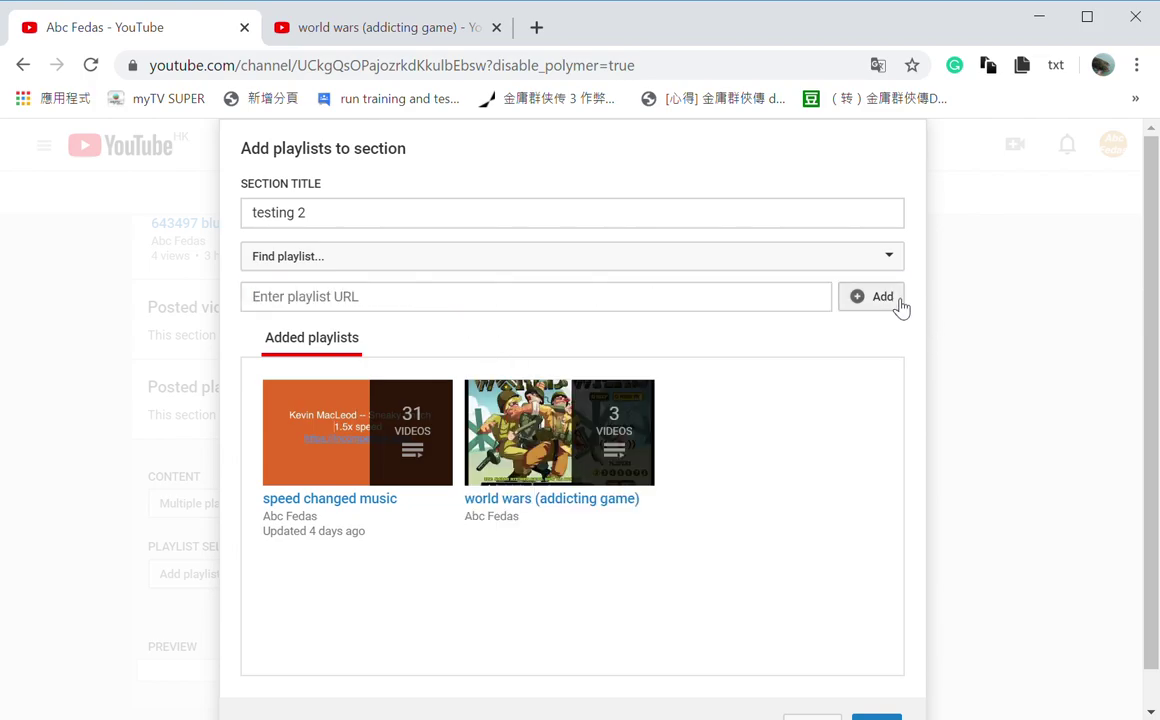
scroll(755, 433, down, 1)
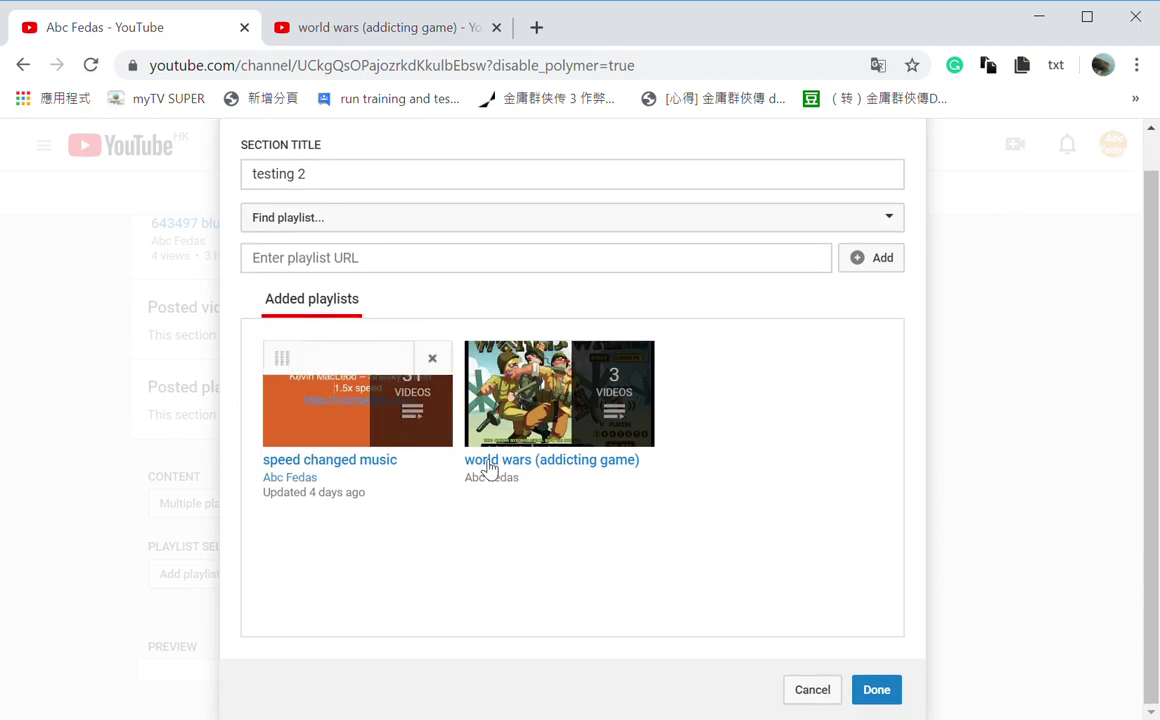
scroll(609, 380, up, 1)
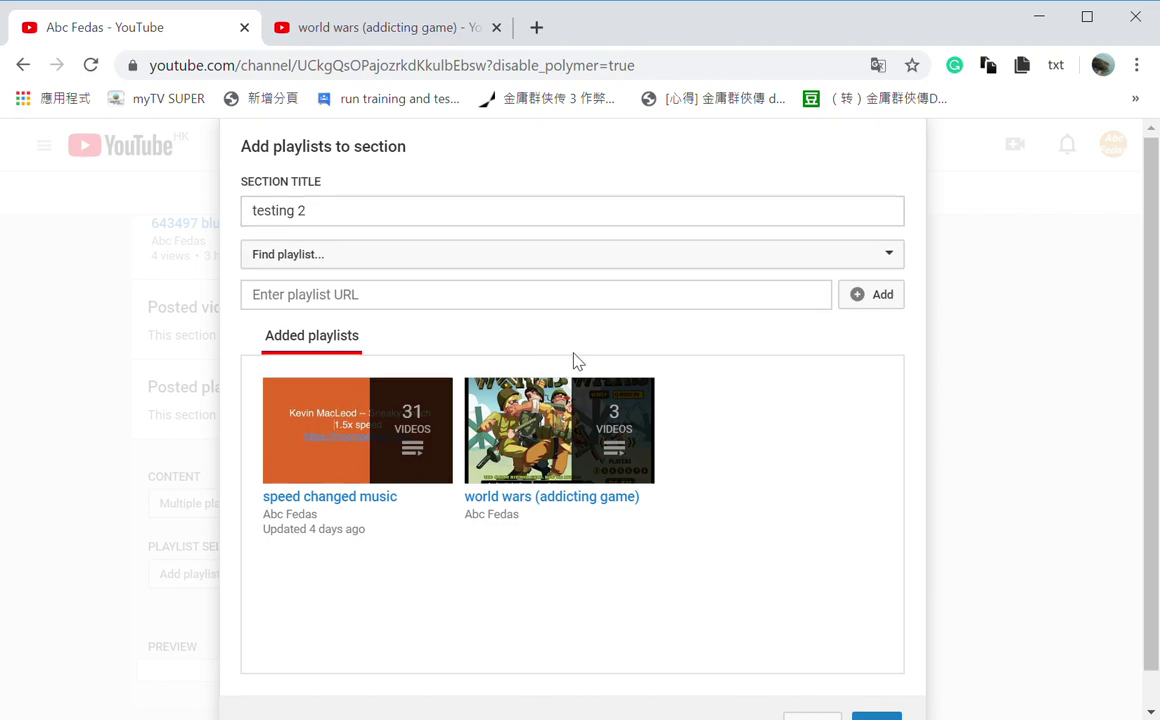
scroll(575, 362, down, 1)
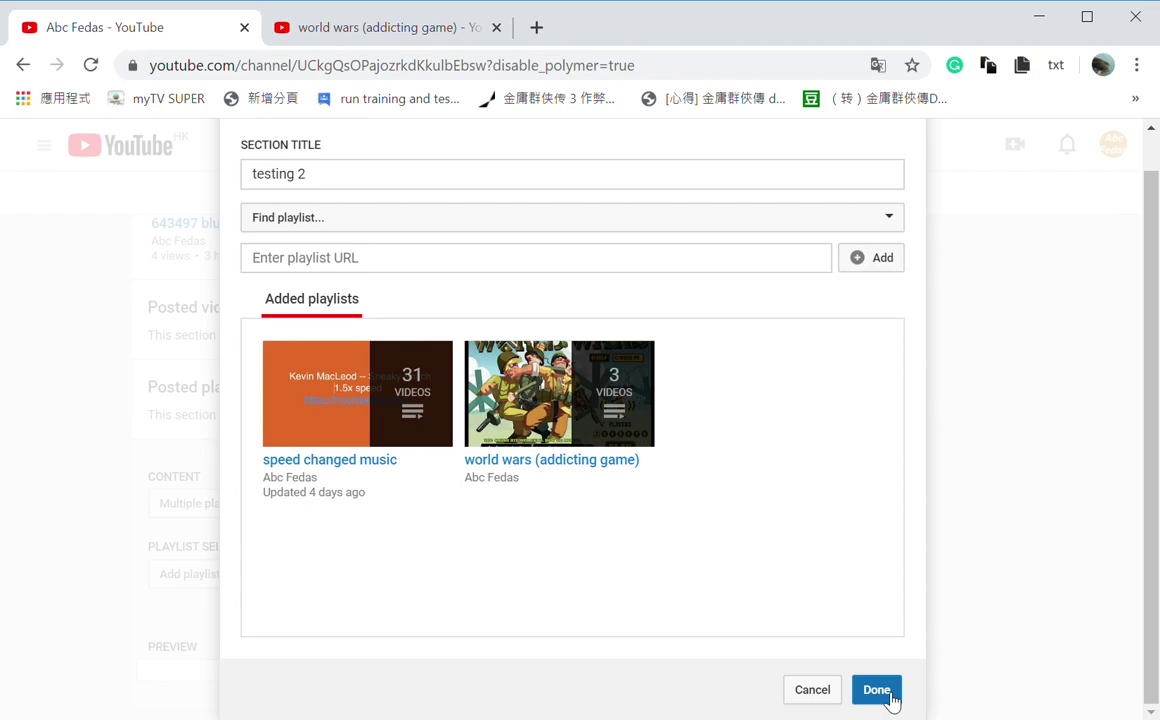
Confirm both playlists with Done and check the horizontal-row preview
click(876, 690)
scroll(440, 570, down, 2)
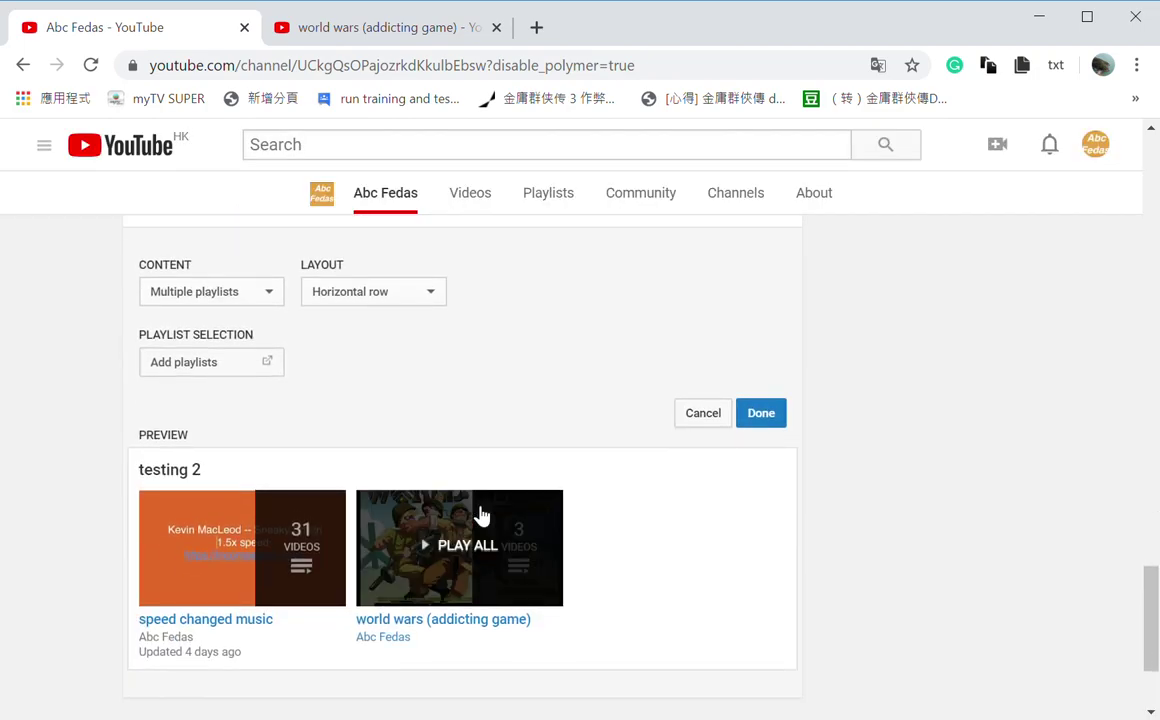
scroll(479, 518, down, 2)
scroll(700, 385, up, 2)
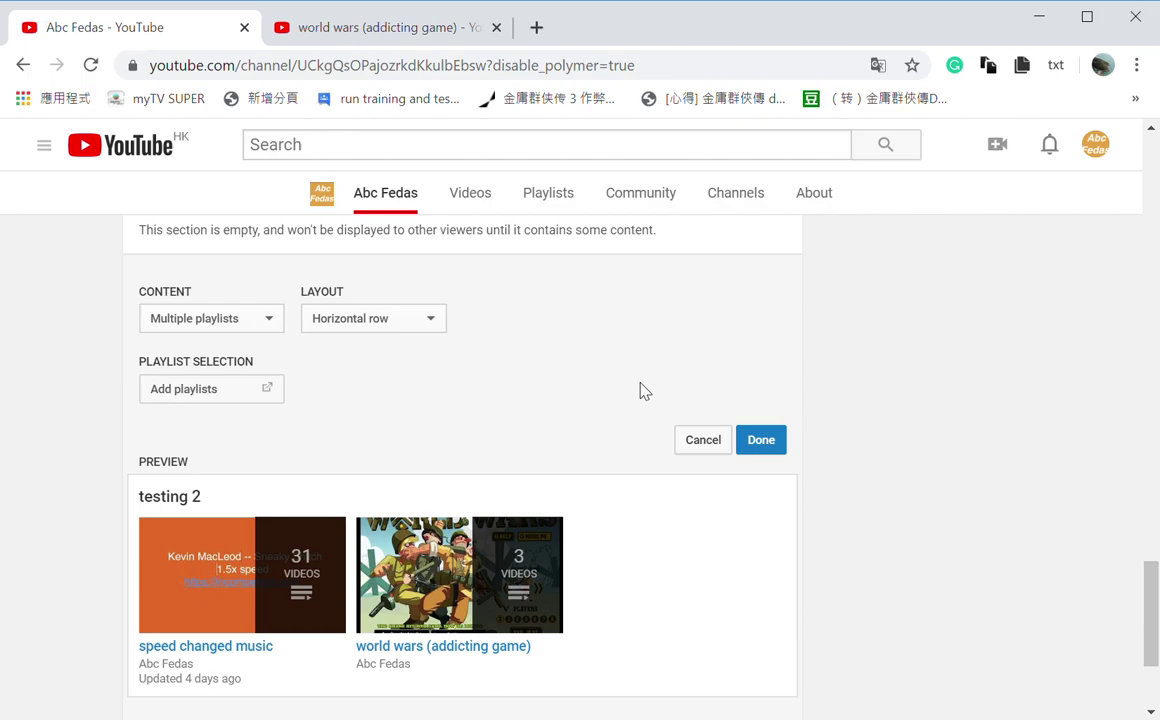
Save the 'testing 2' section and scroll the channel home page to confirm both playlists appear
click(776, 455)
scroll(646, 490, up, 1)
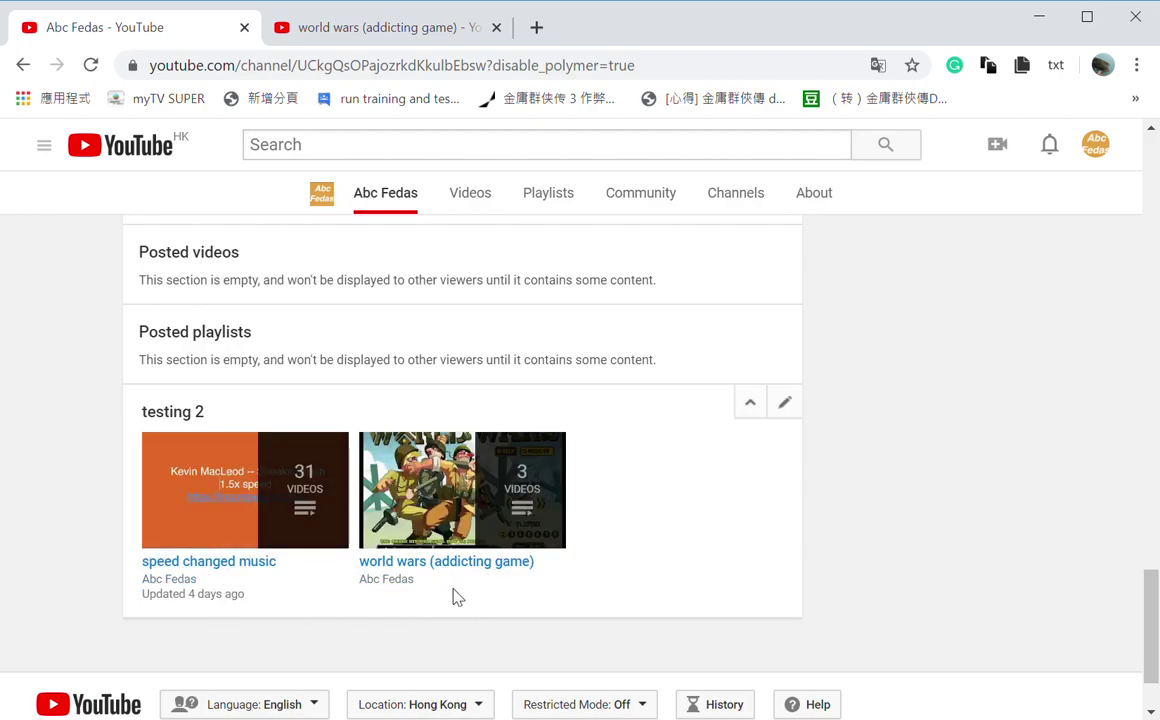
mouse_move(245, 489)
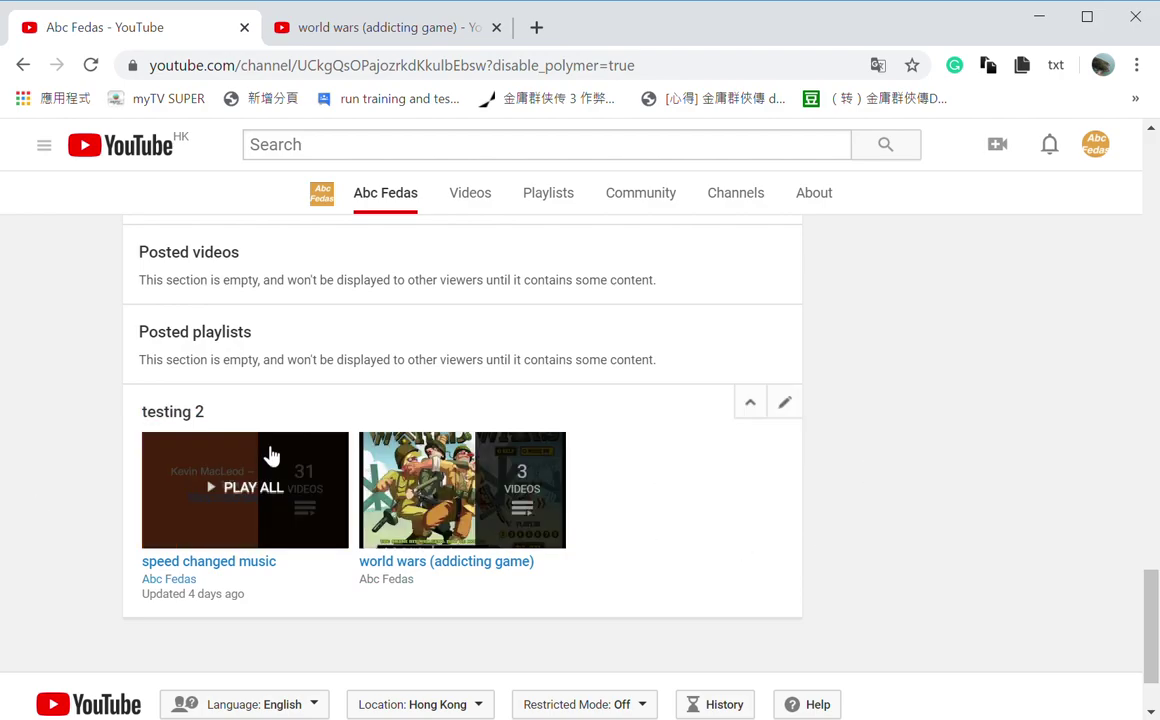
scroll(280, 475, up, 3)
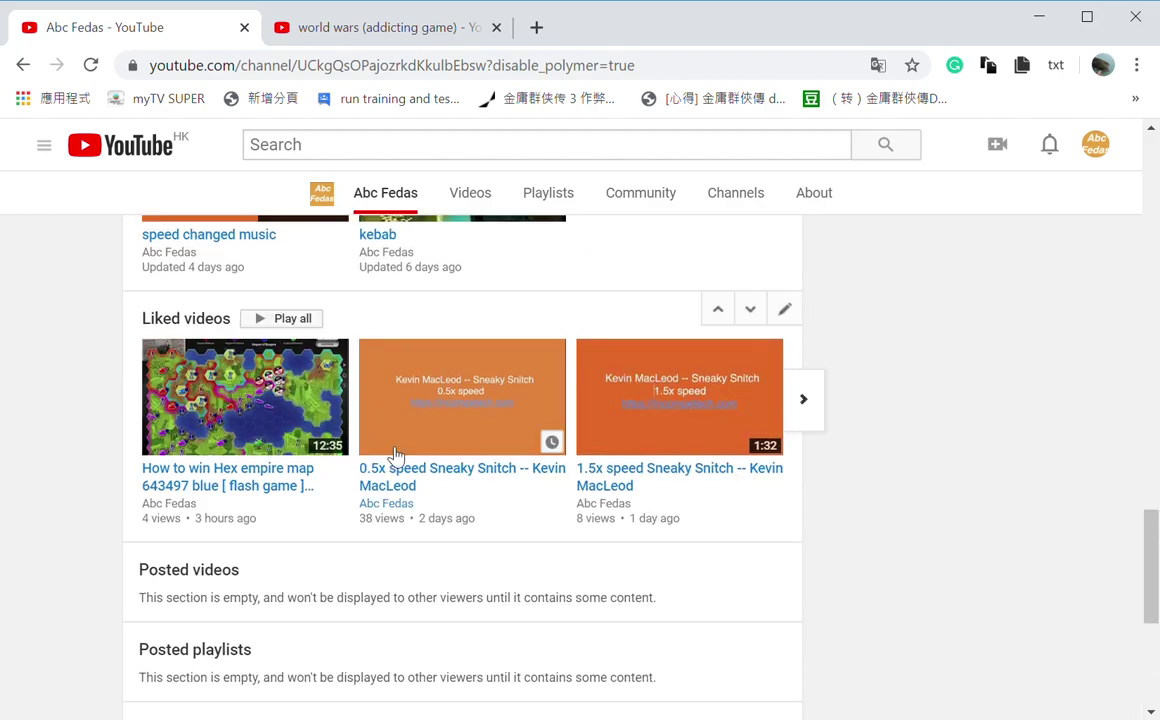
scroll(394, 456, up, 6)
scroll(425, 456, up, 4)
scroll(450, 445, down, 2)
scroll(450, 445, down, 5)
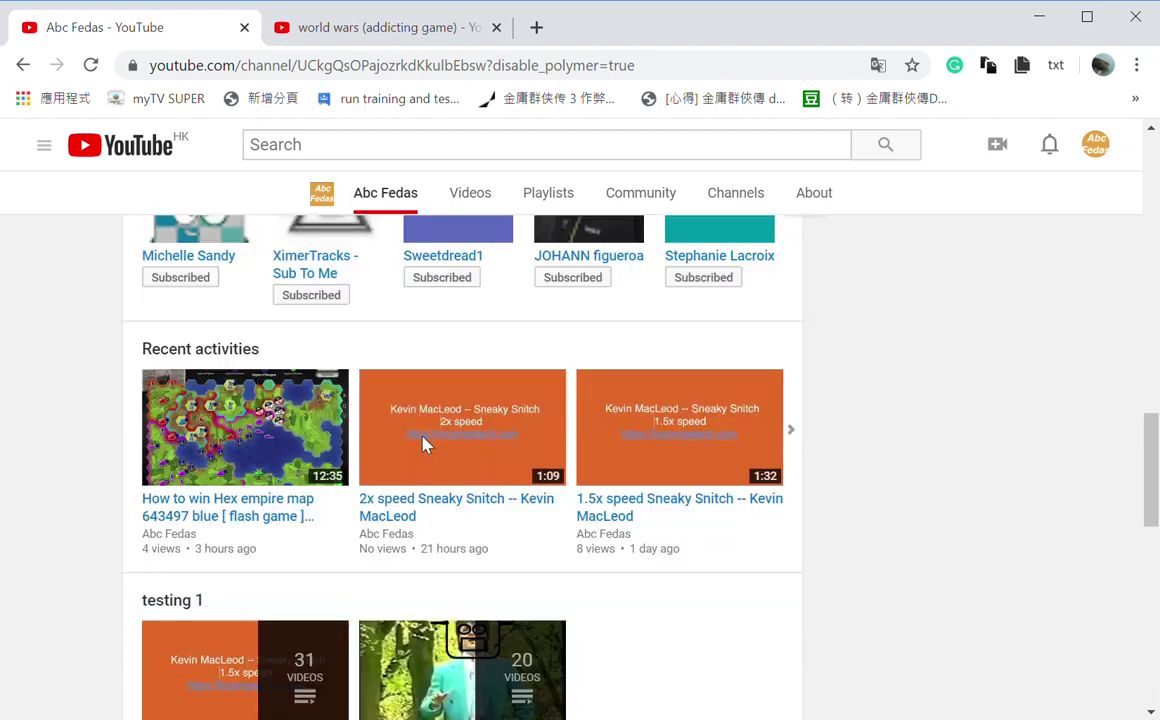
scroll(450, 445, down, 6)
scroll(680, 587, down, 3)
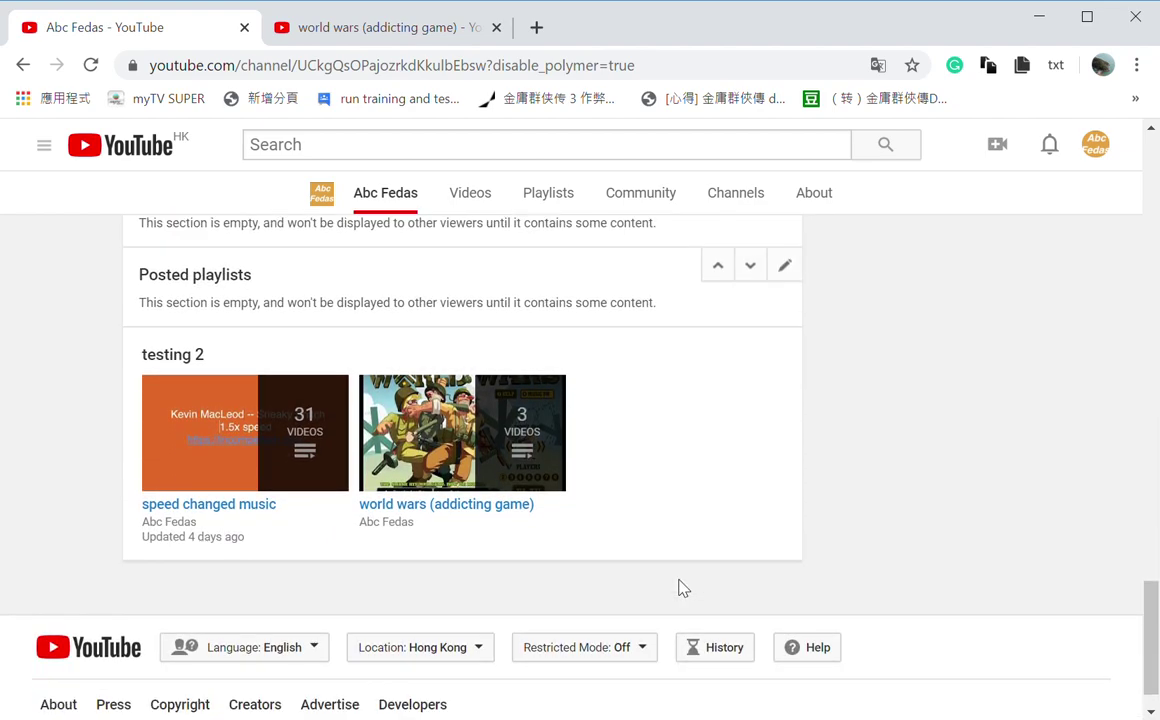
scroll(658, 497, down, 1)
scroll(740, 471, up, 2)
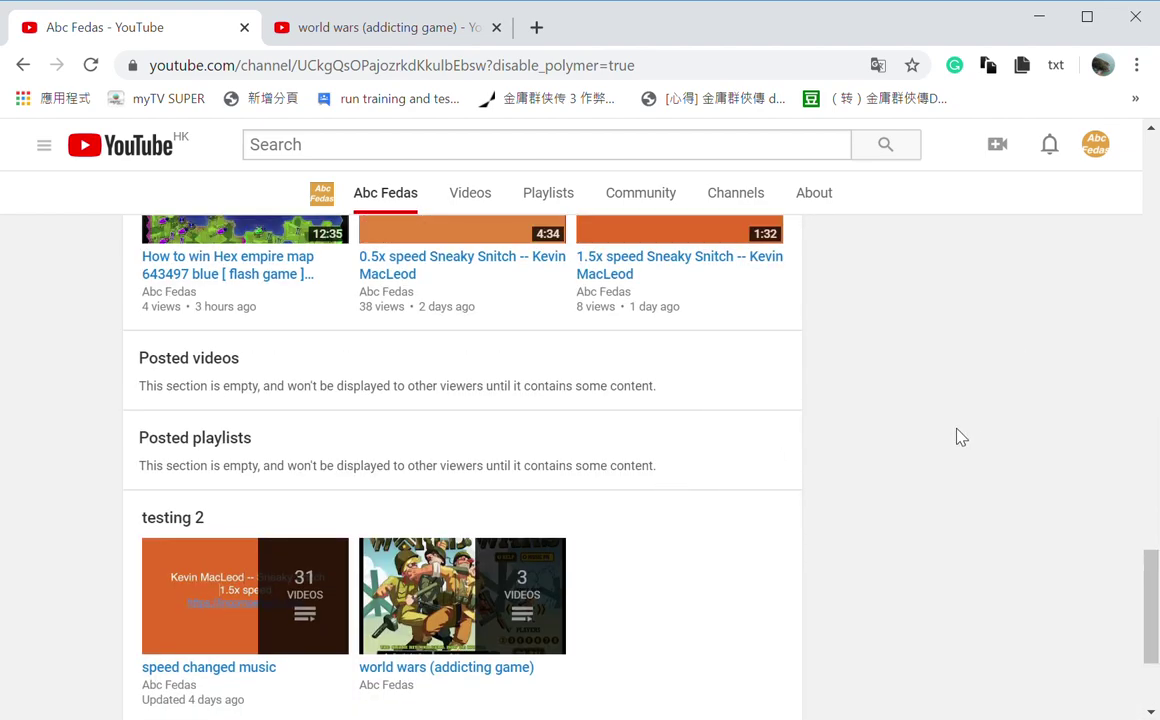
scroll(956, 437, down, 1)
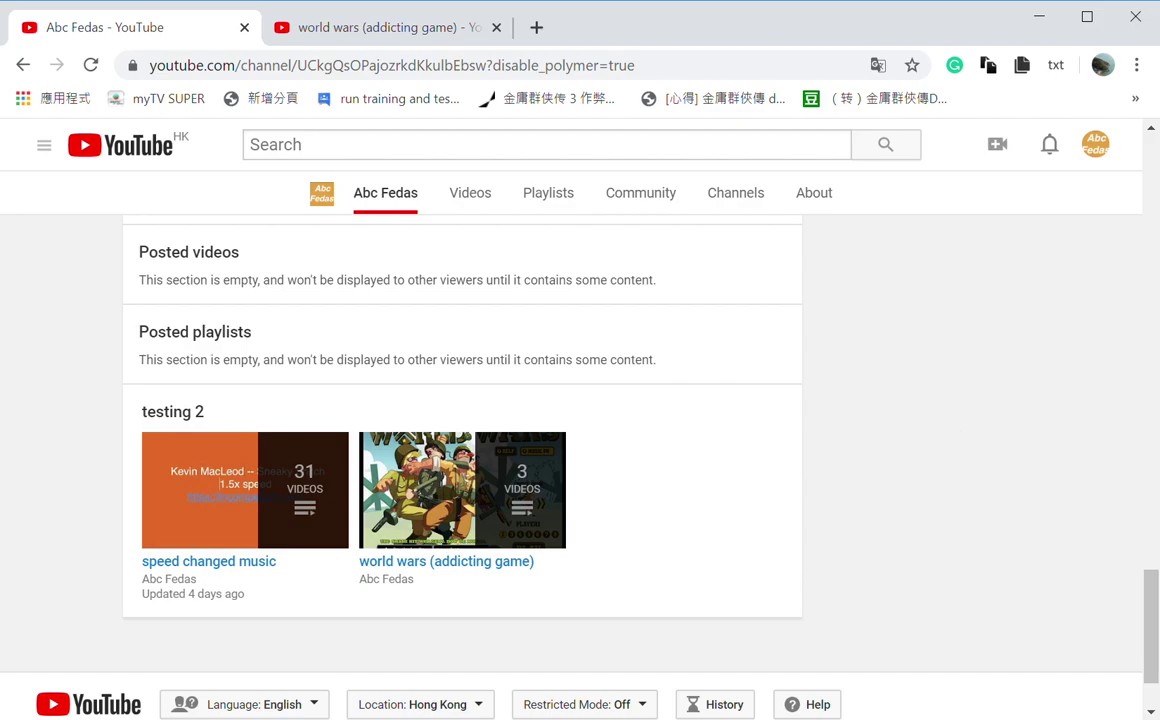